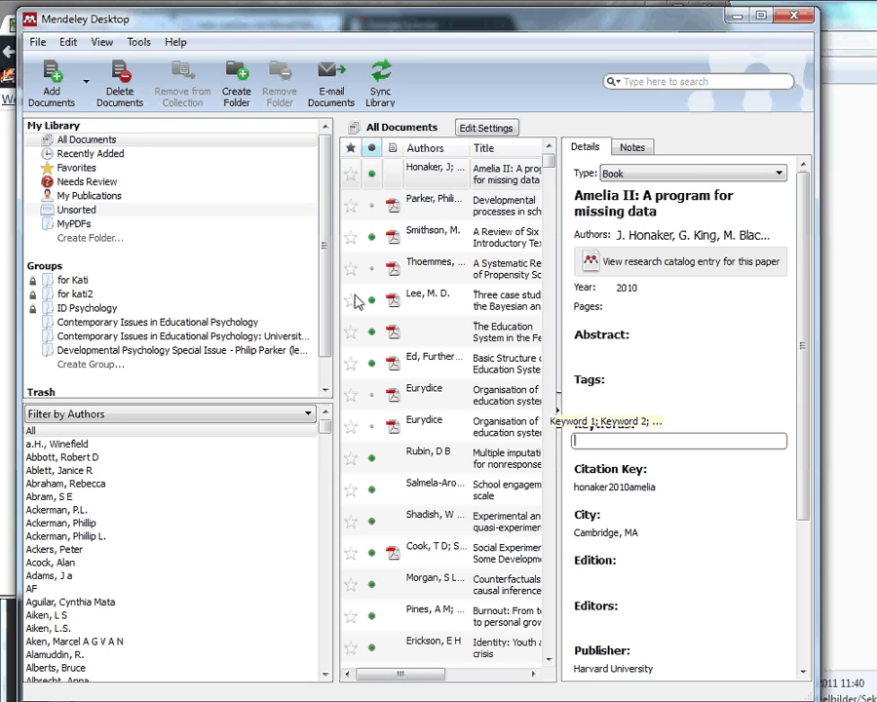
Narrow the library sidebar and widen the Mendeley window to show more columns of the document list.
drag(335, 407, 184, 400)
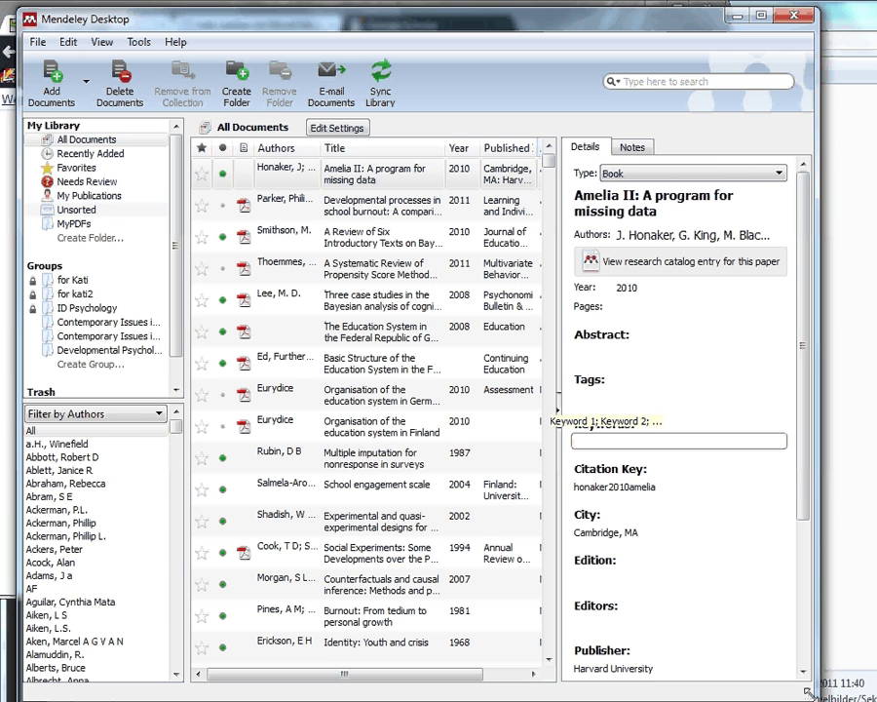
drag(823, 692, 861, 685)
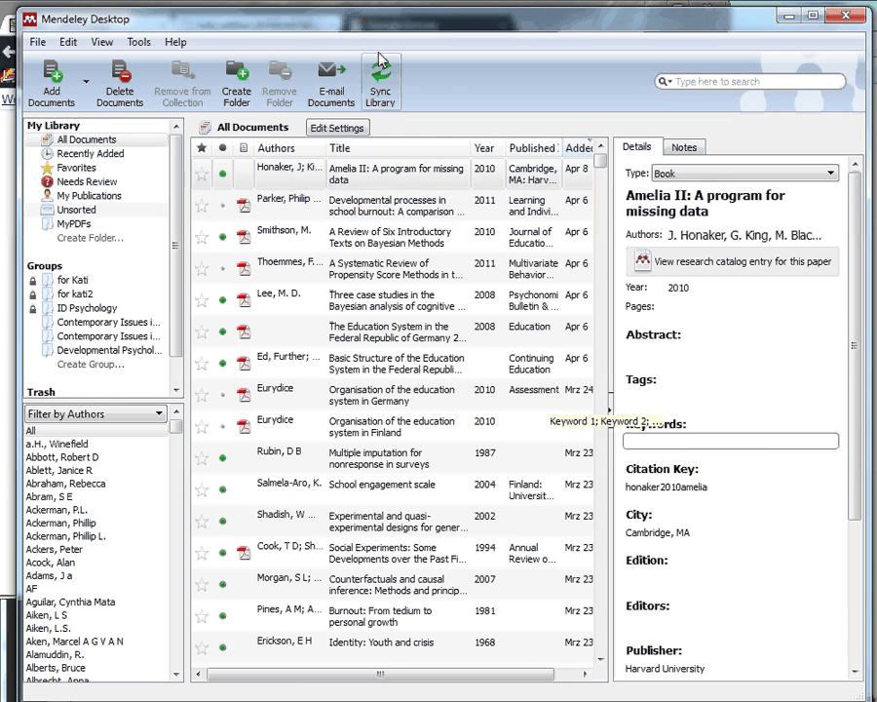
drag(395, 21, 386, 26)
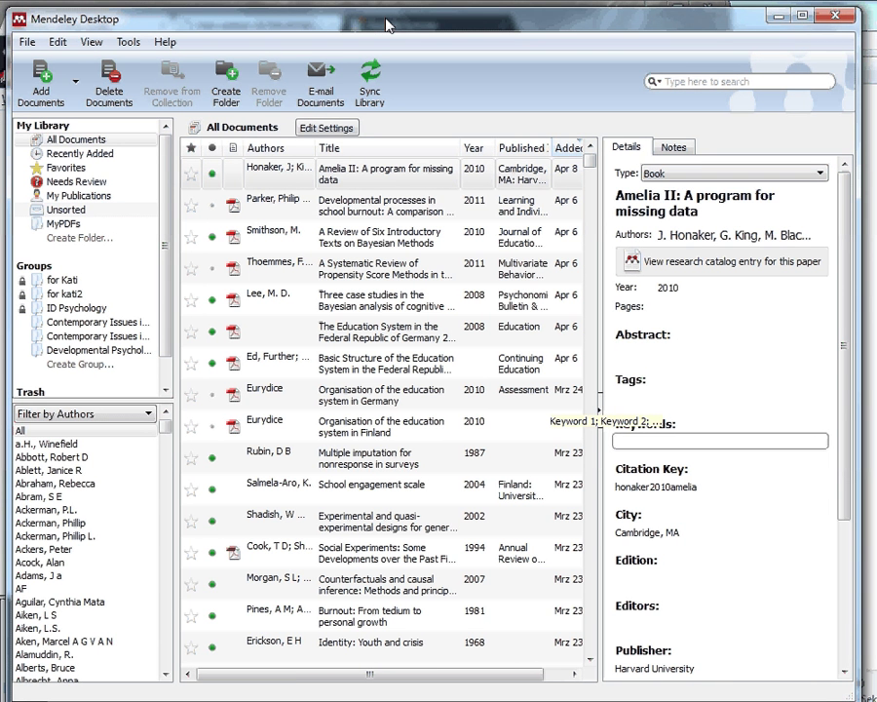
click(133, 45)
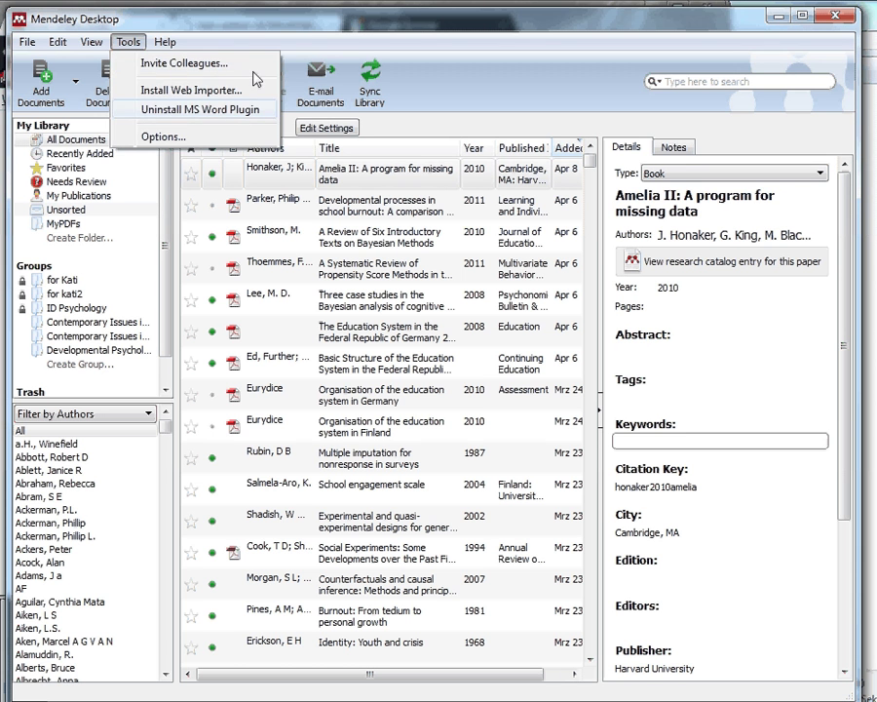
click(204, 19)
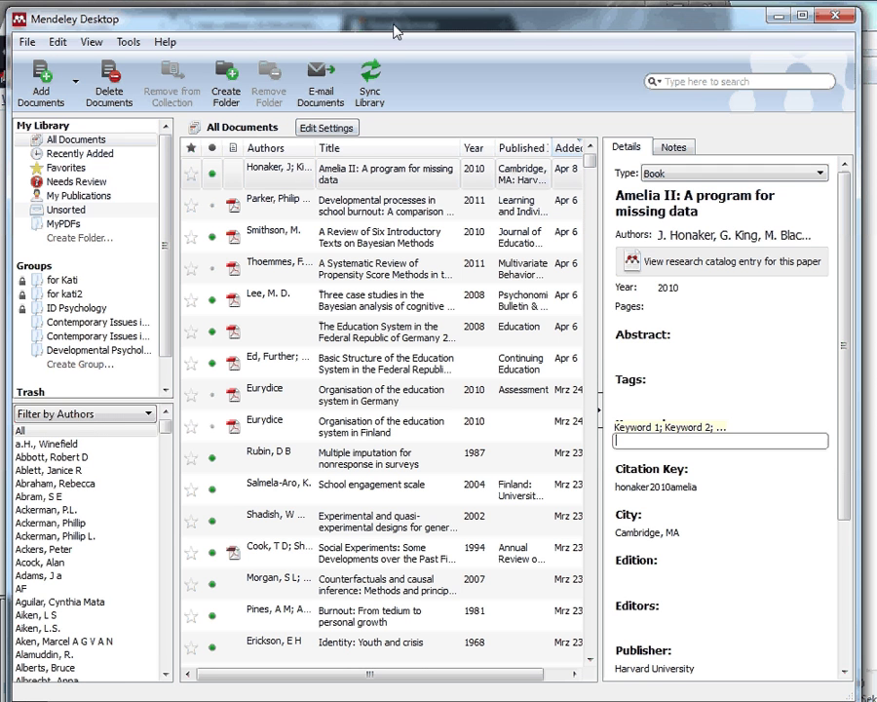
drag(395, 27, 395, 24)
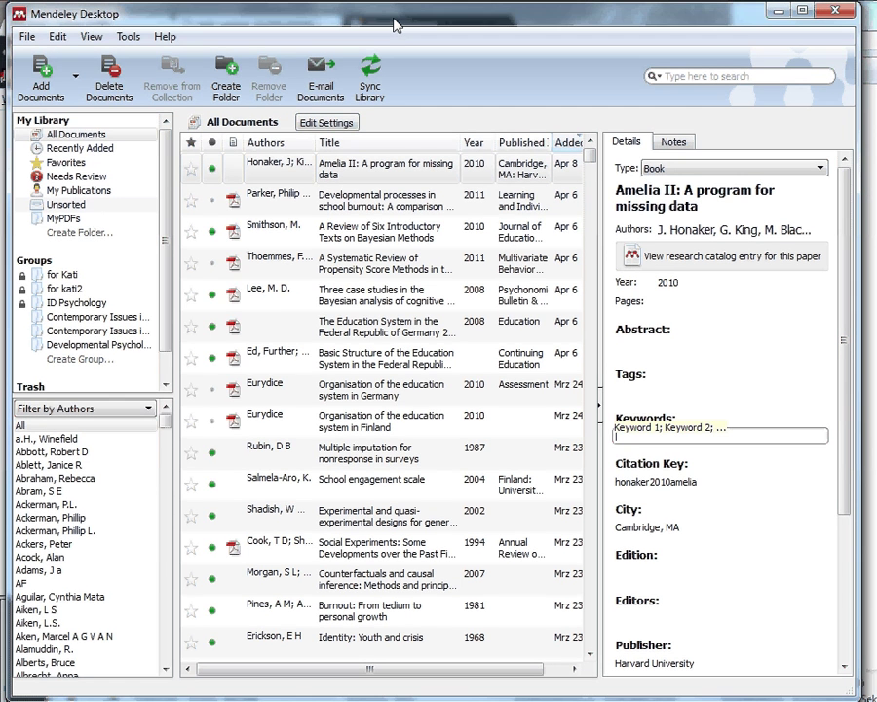
click(75, 93)
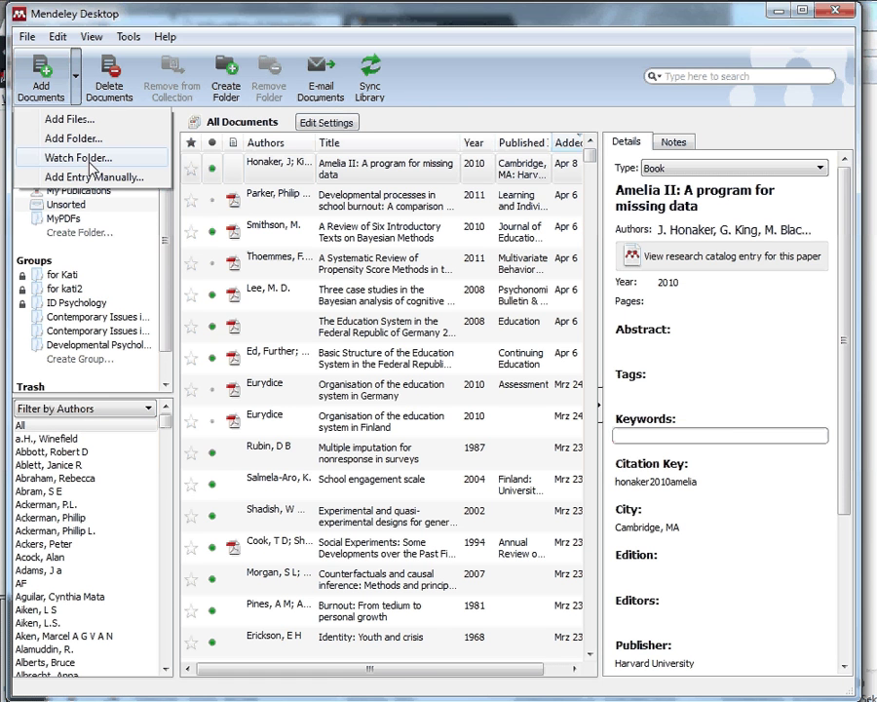
click(96, 179)
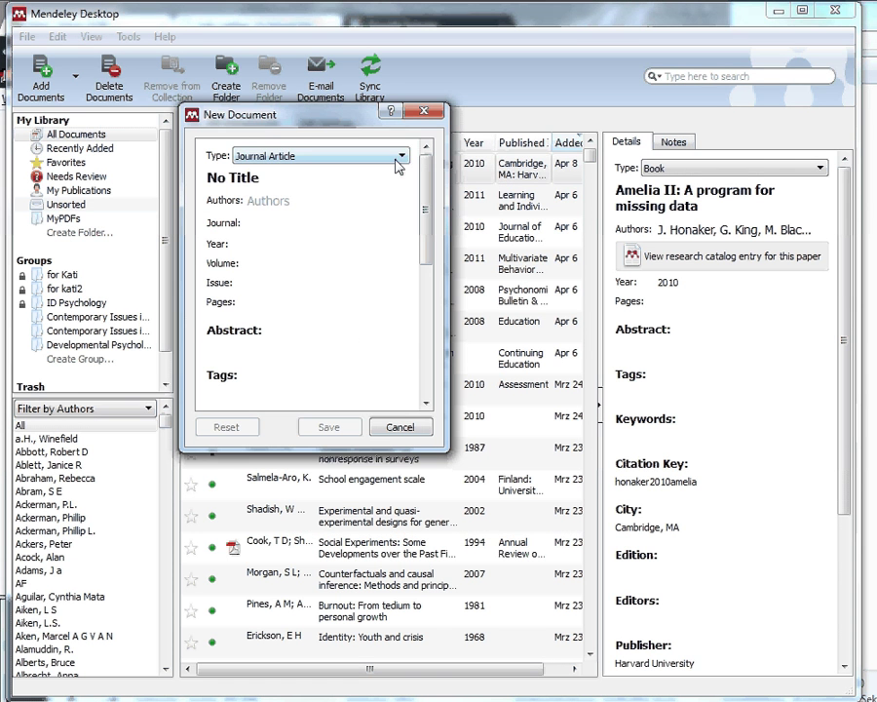
click(399, 160)
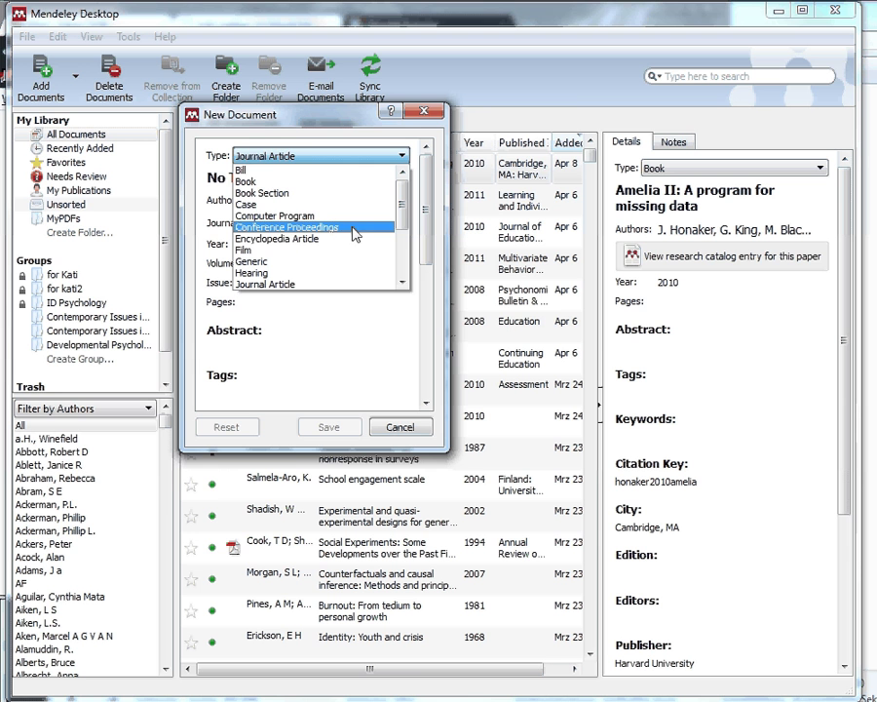
click(280, 284)
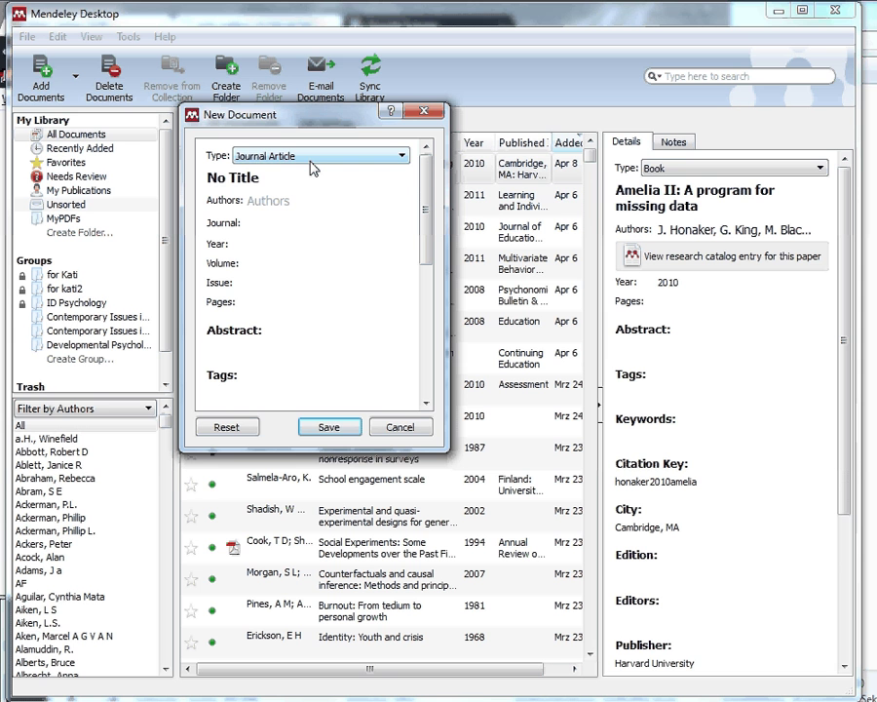
click(260, 179)
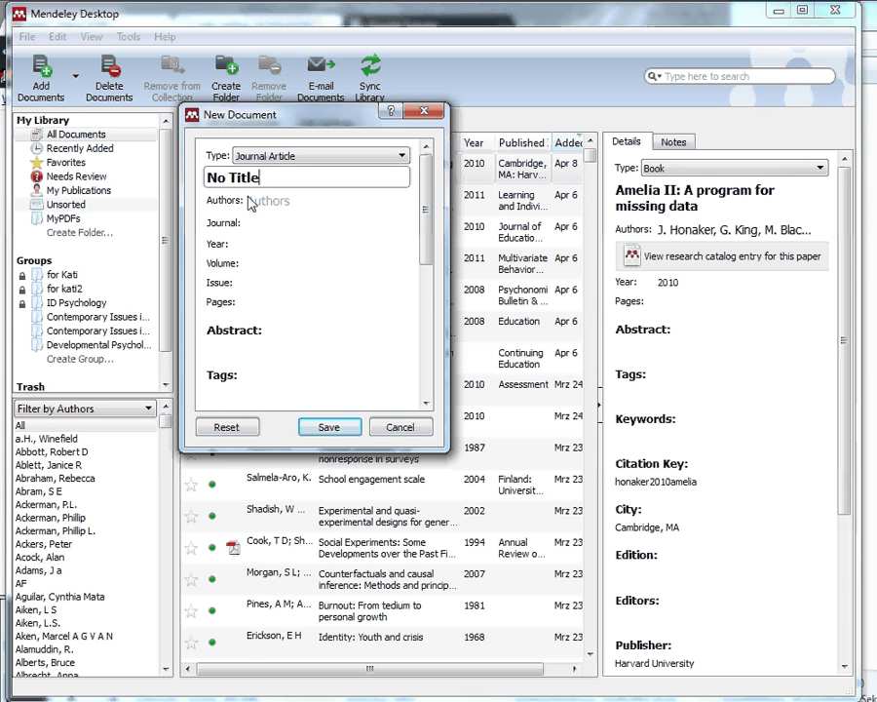
click(284, 199)
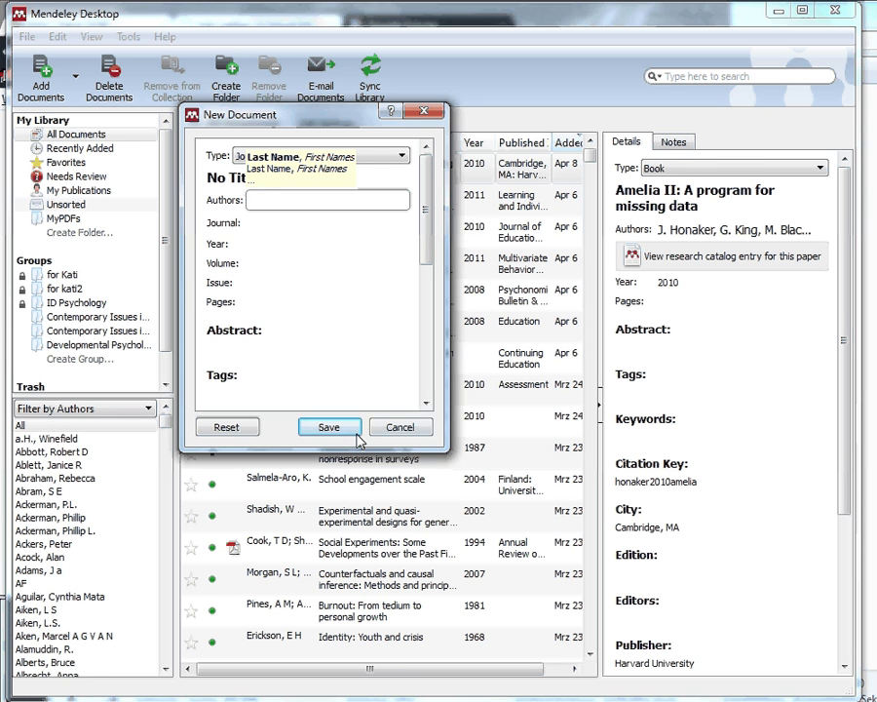
click(400, 425)
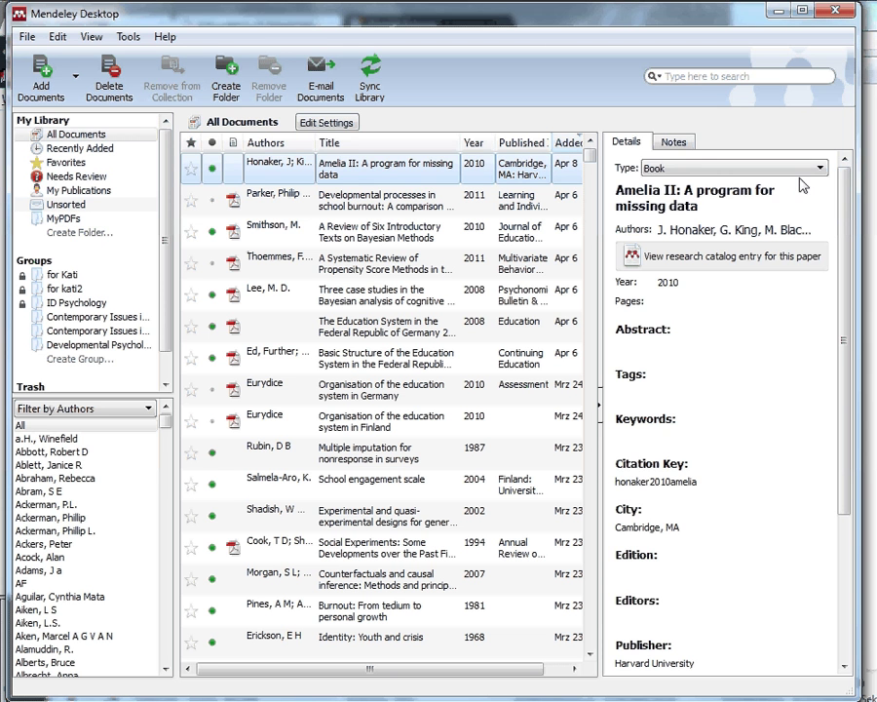
scroll(718, 210, down, 5)
scroll(664, 217, up, 5)
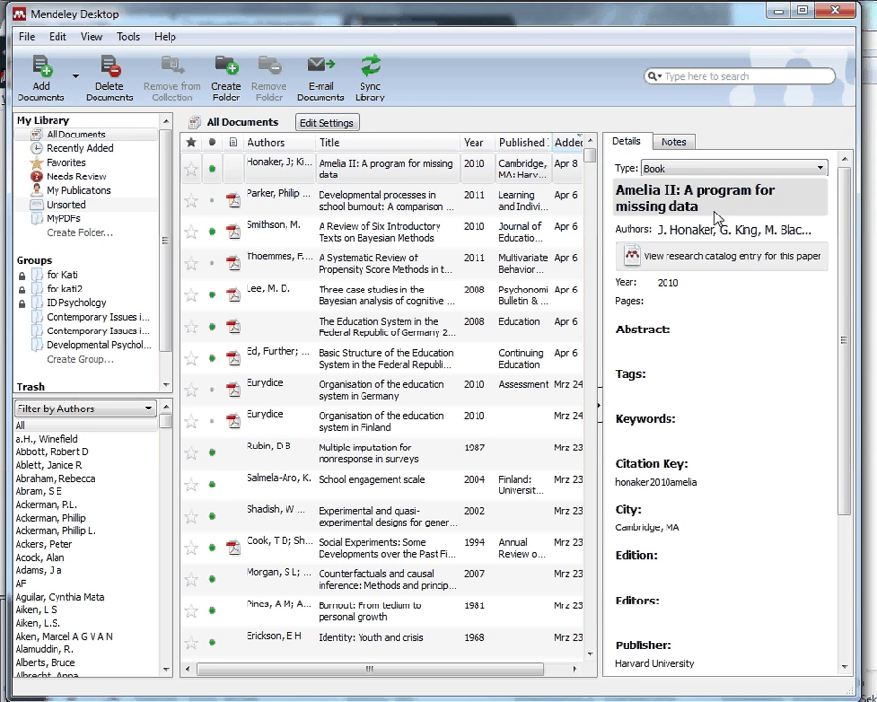
scroll(658, 219, down, 5)
scroll(662, 221, up, 5)
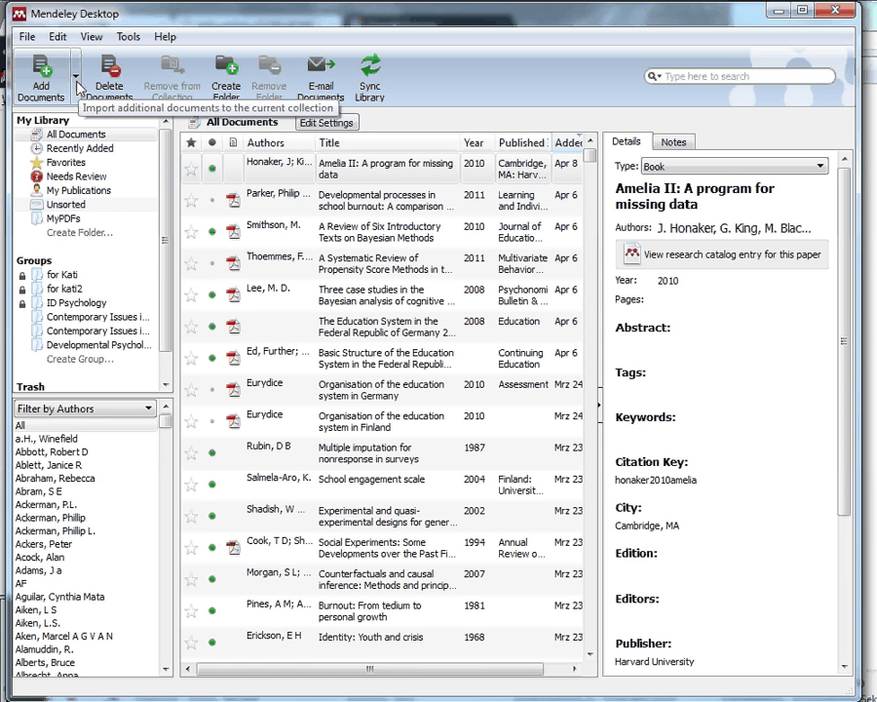
Review which folders and drives are watched for automatic PDF import and accept the watched folder settings.
click(76, 78)
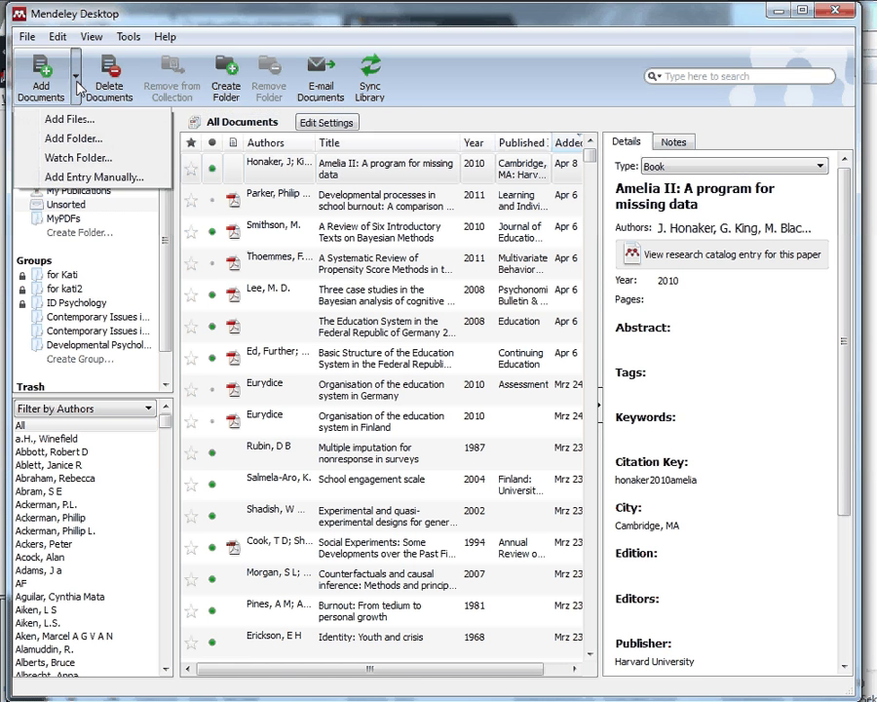
click(76, 158)
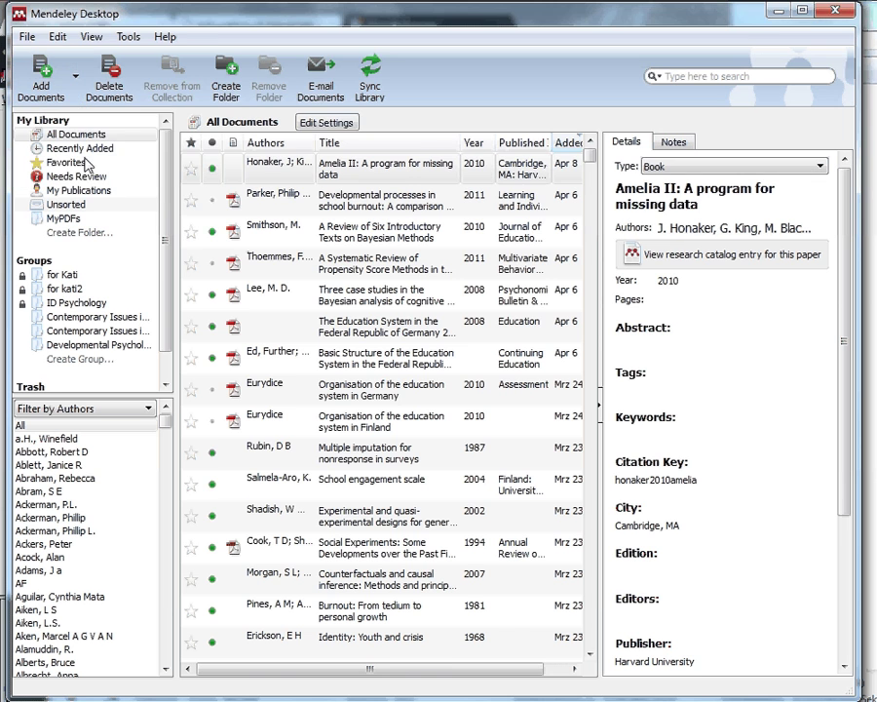
drag(241, 118, 185, 67)
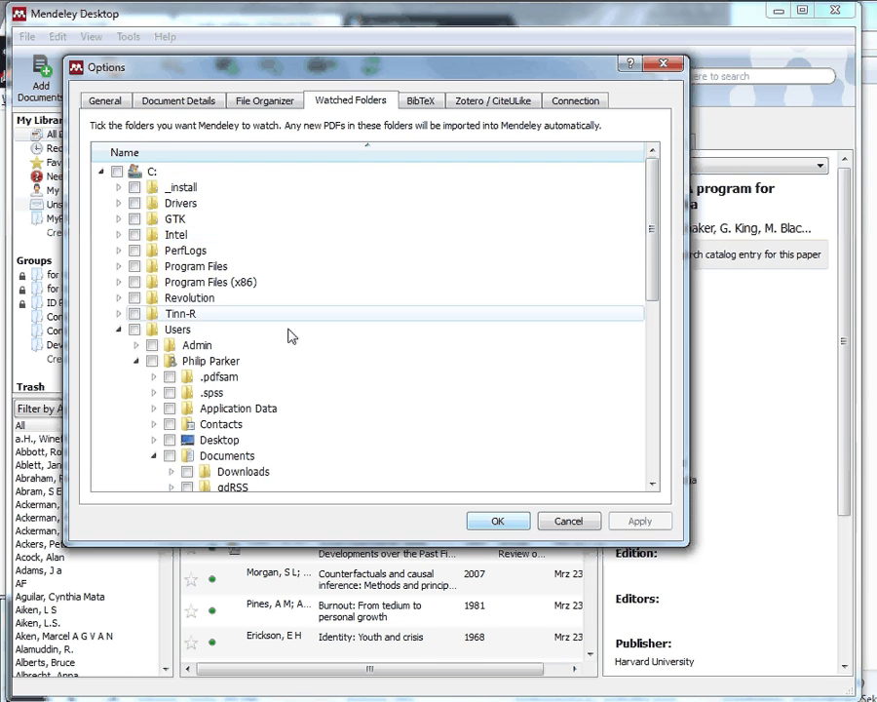
scroll(282, 339, down, 5)
scroll(258, 348, down, 3)
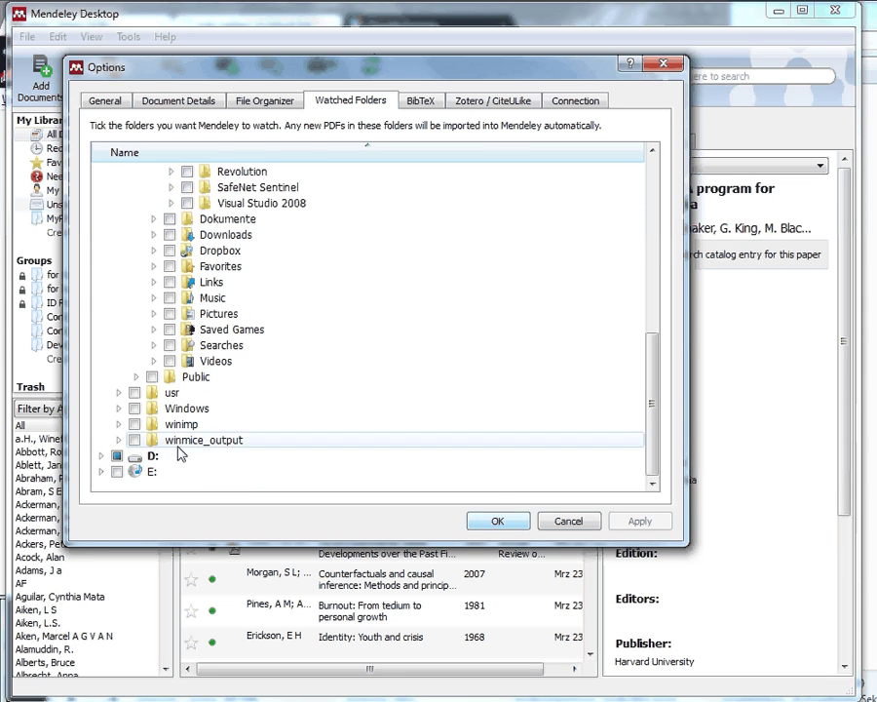
click(497, 522)
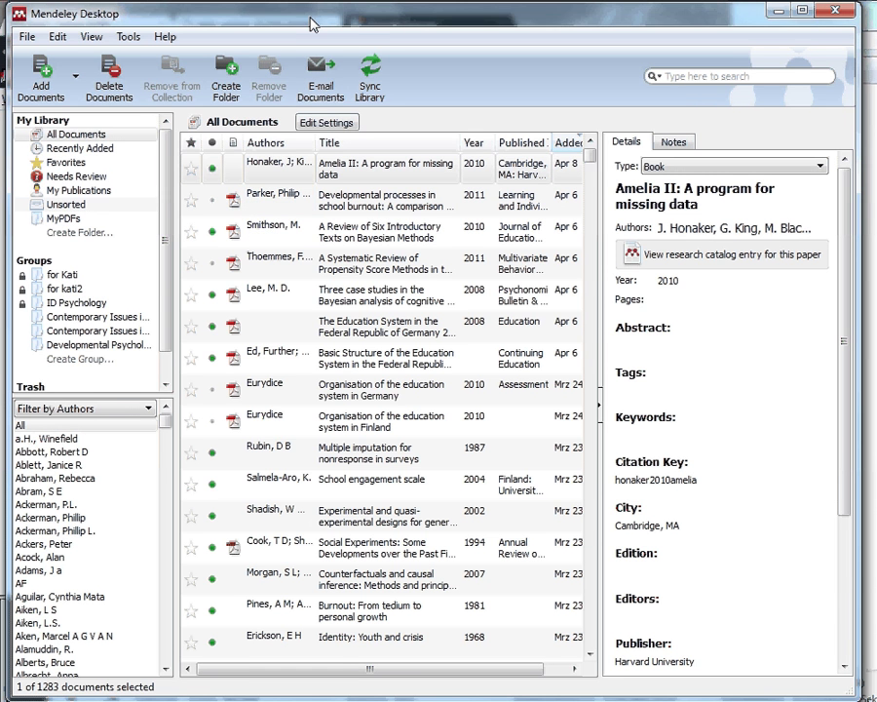
View the details of the 2011 journal article on developmental processes in school burnout.
drag(314, 23, 302, 26)
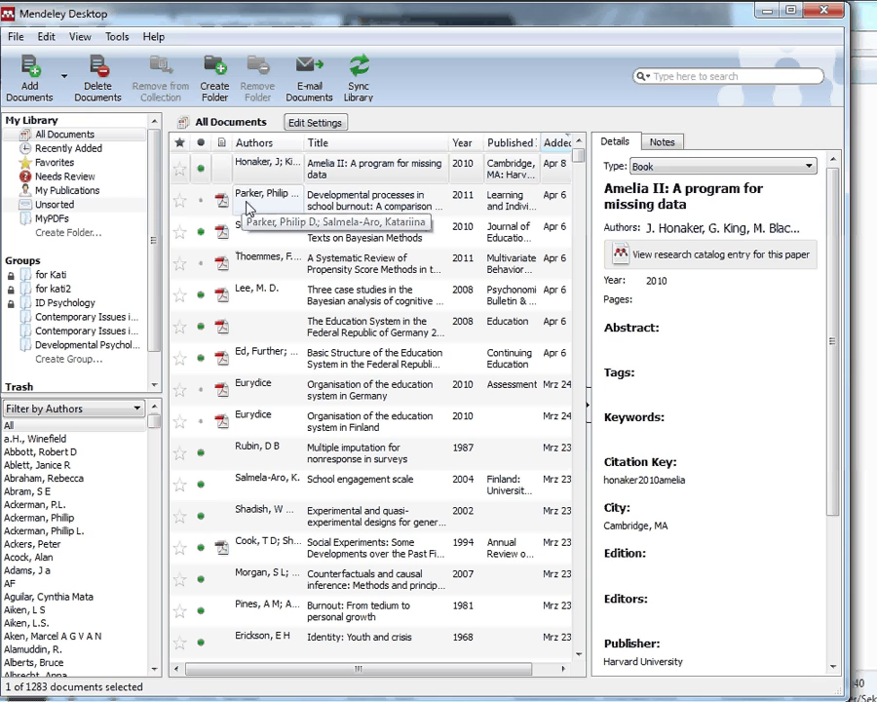
click(247, 206)
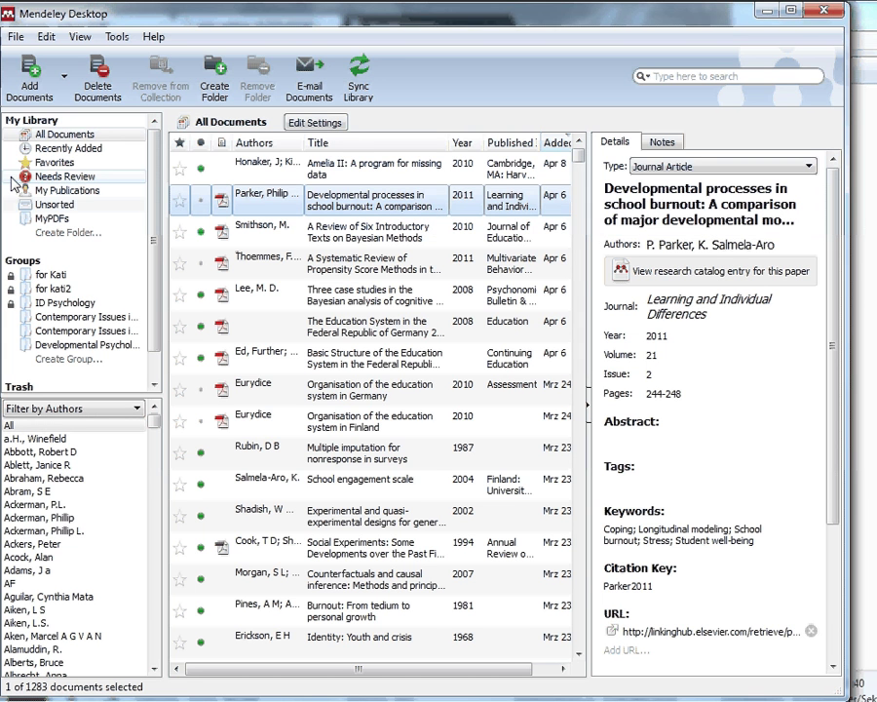
In Needs Review, shorten the second entry's title to "Basic Structure of the Education System in the Federal Republic of Germany" and search by title.
click(65, 177)
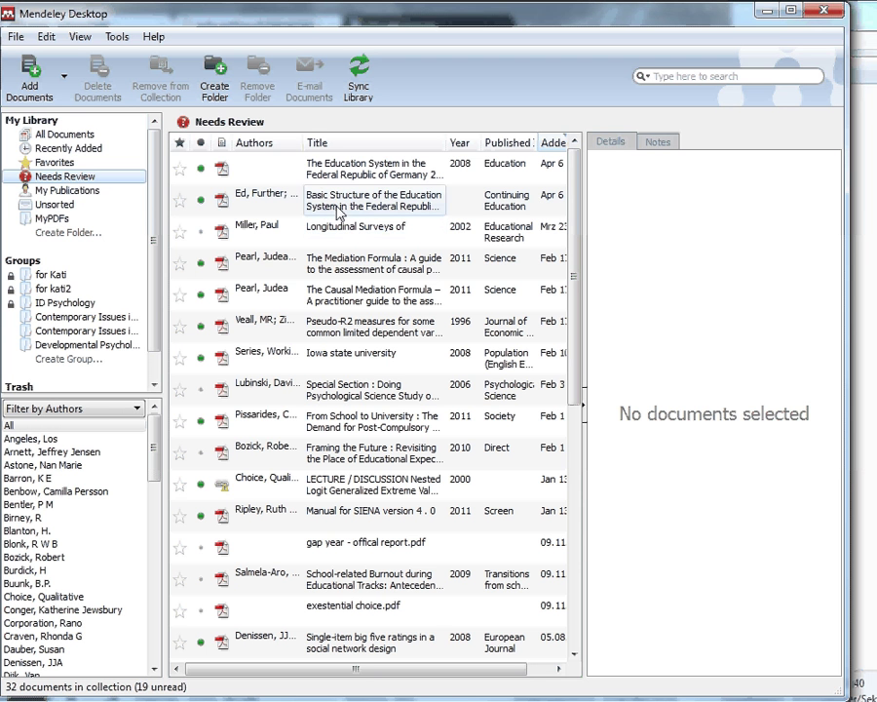
click(356, 171)
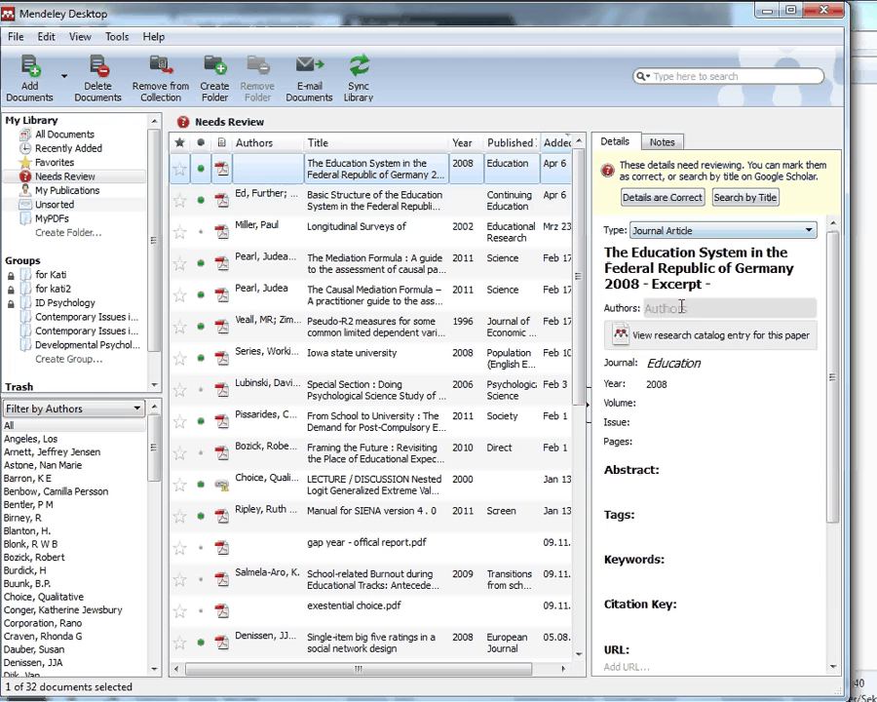
click(372, 203)
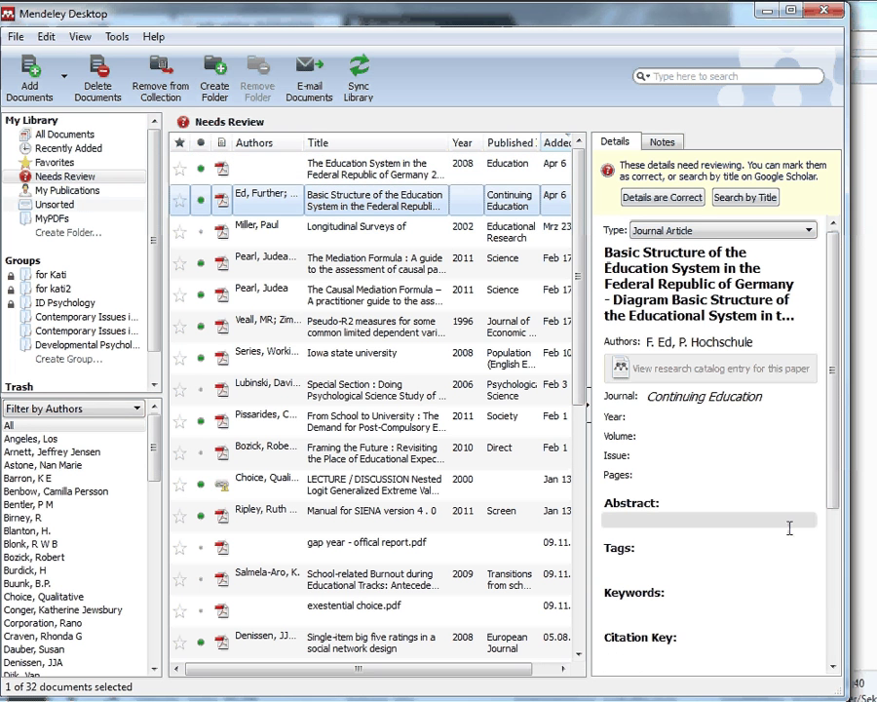
click(732, 301)
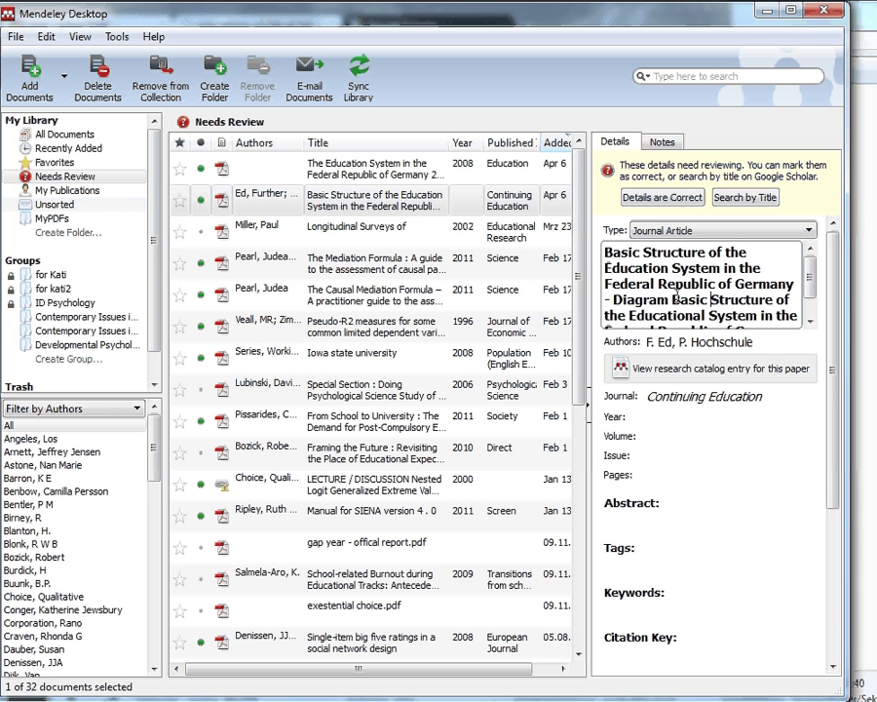
mouse_move(806, 278)
mouse_down()
mouse_move(809, 305)
mouse_move(807, 285)
mouse_up()
drag(603, 301, 694, 316)
key(BackSpace)
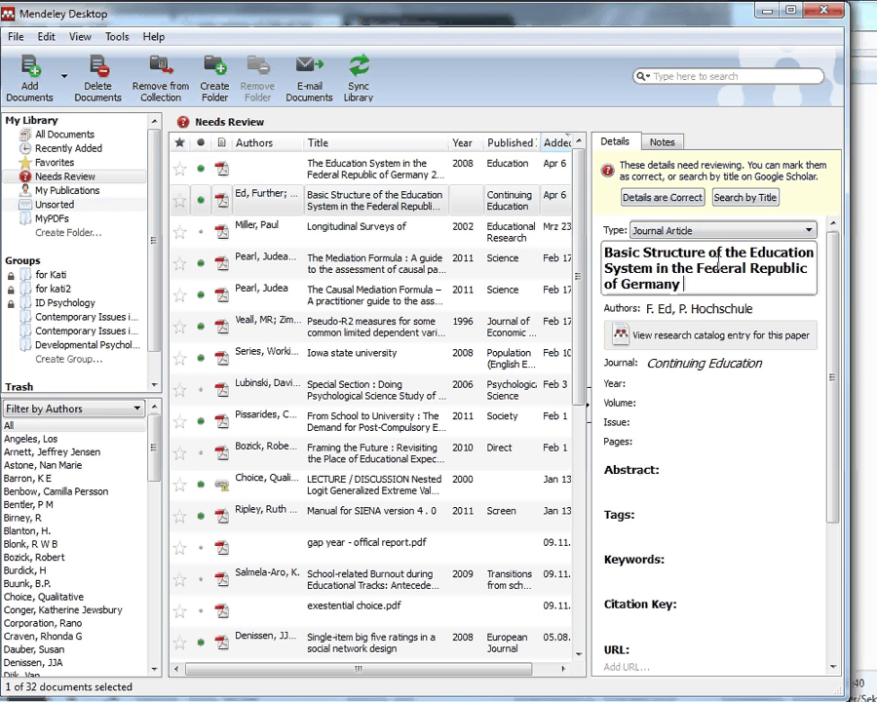
click(741, 199)
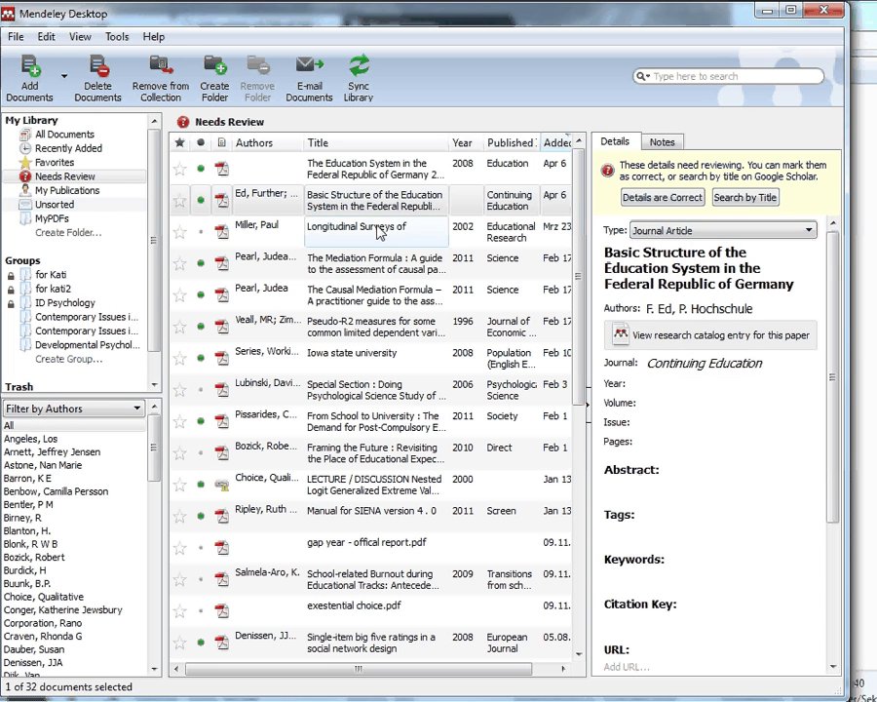
Remove the repeated uppercase text from the title of the "From School to University" article and search for its details by title.
click(380, 231)
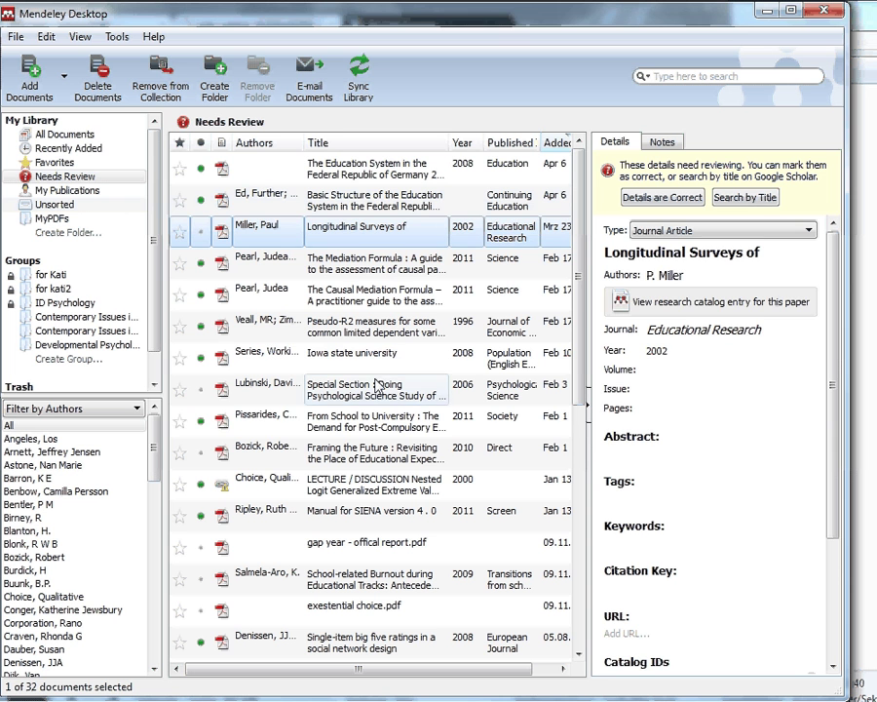
click(369, 433)
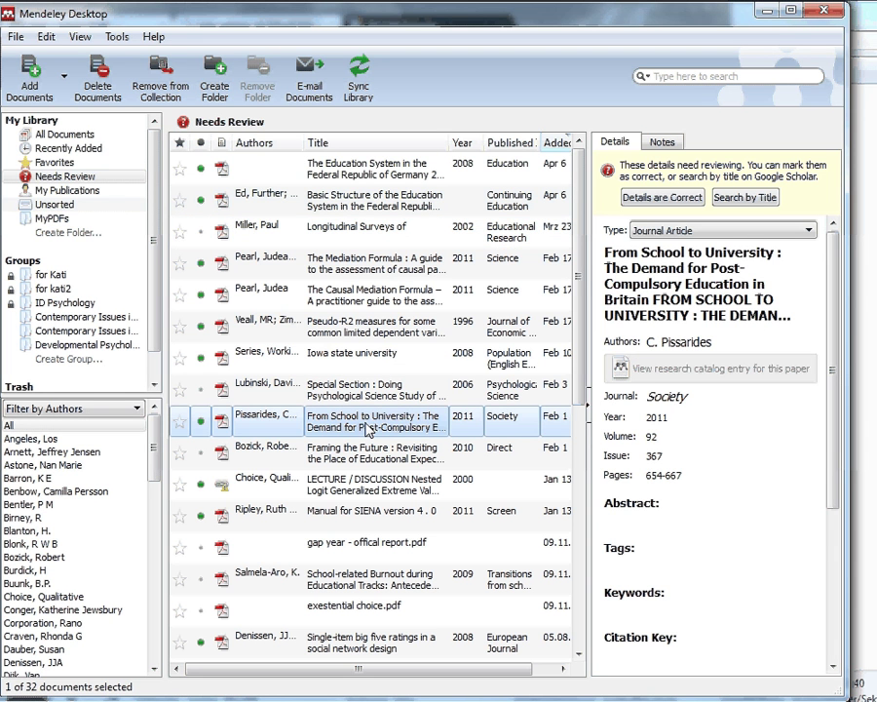
click(690, 284)
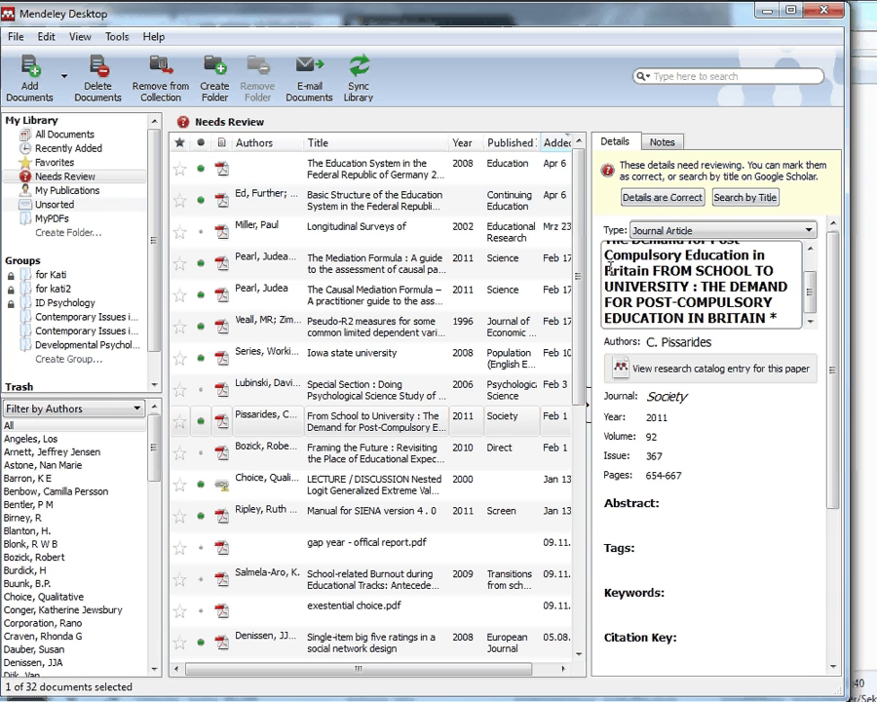
drag(653, 271, 780, 318)
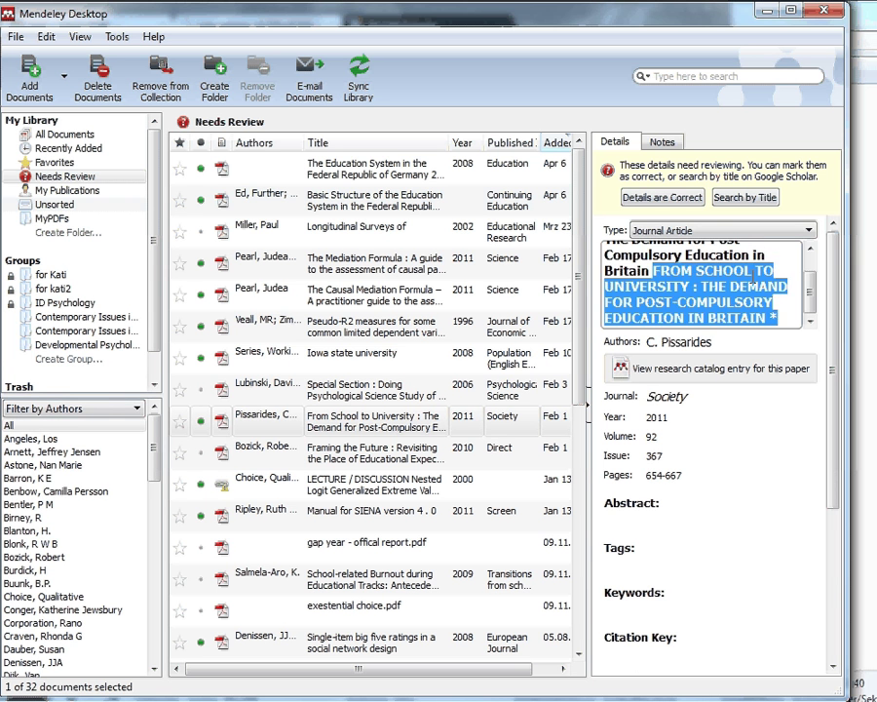
key(BackSpace)
click(723, 198)
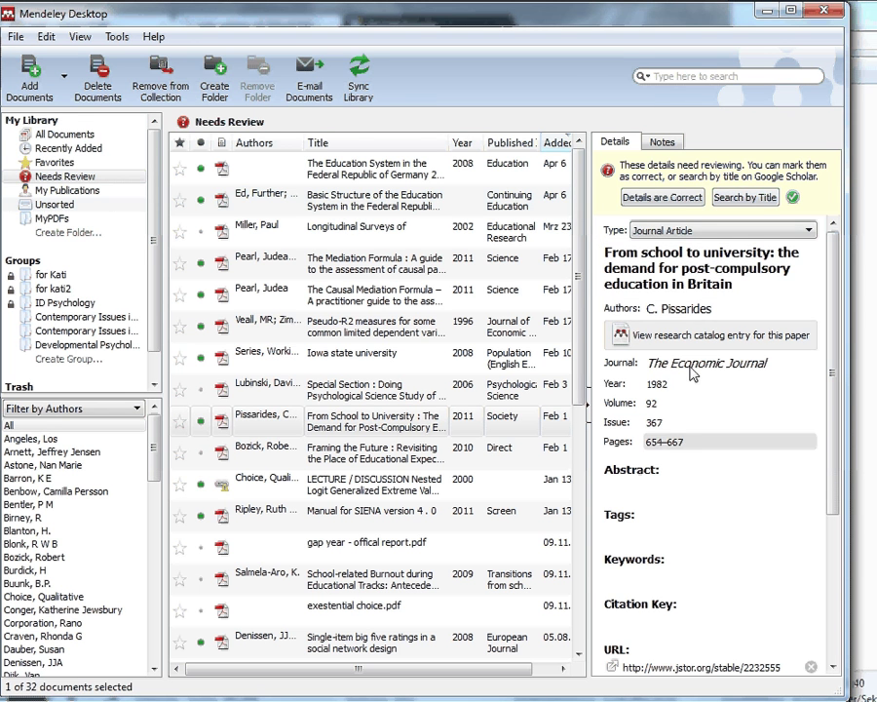
Mark the article's retrieved details as correct and return to the list of all documents.
click(670, 199)
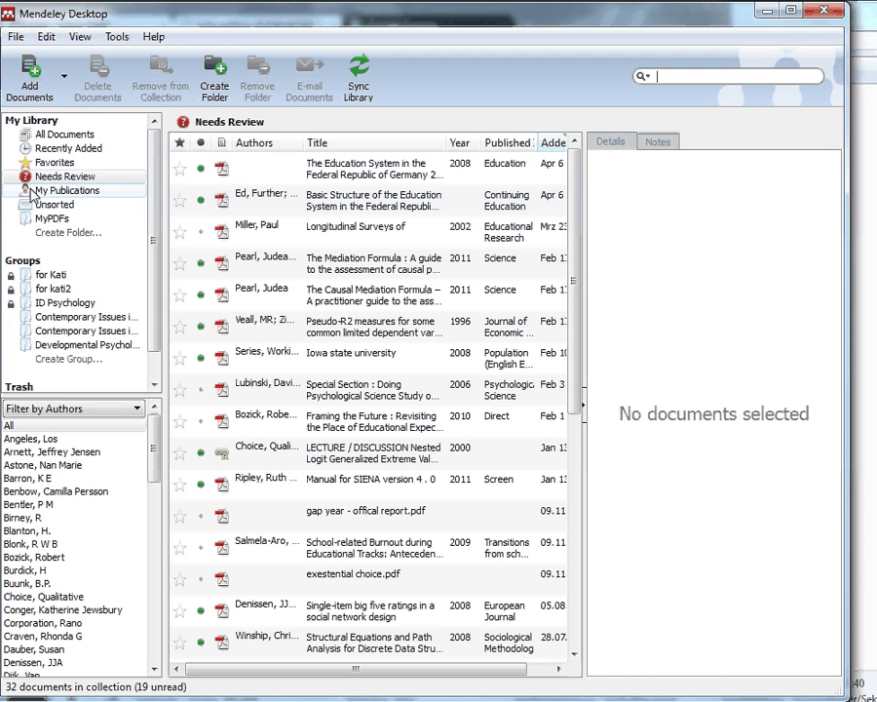
click(64, 134)
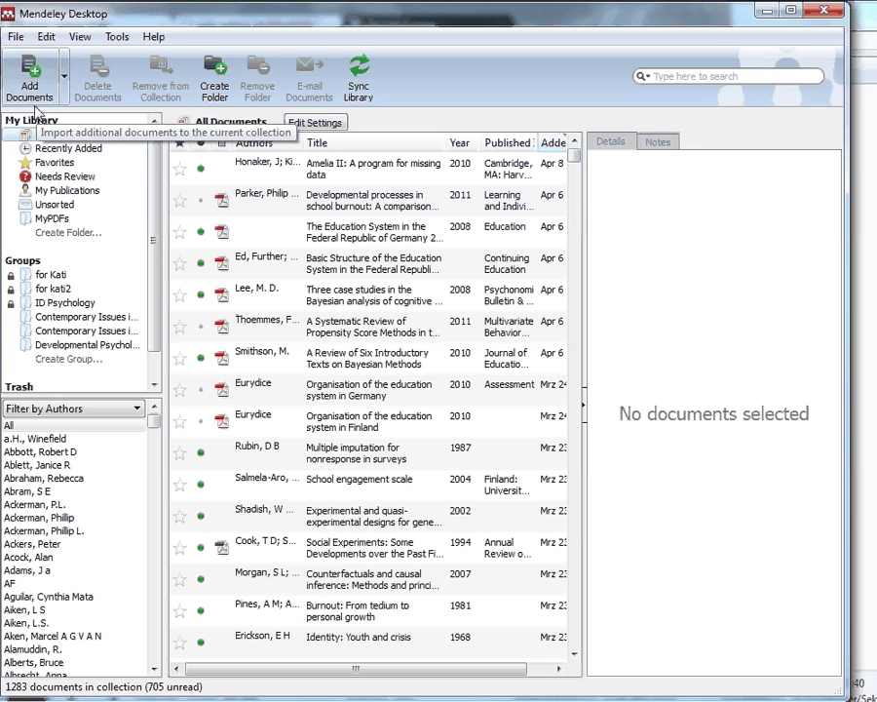
Import the bibtex4mend text file from the Desktop into the library.
click(64, 98)
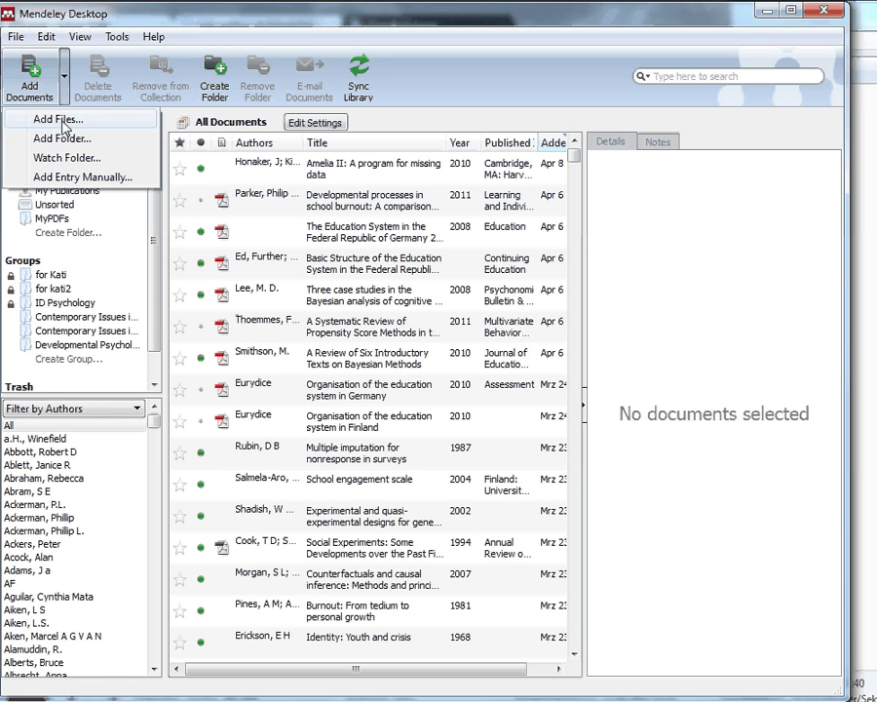
click(58, 120)
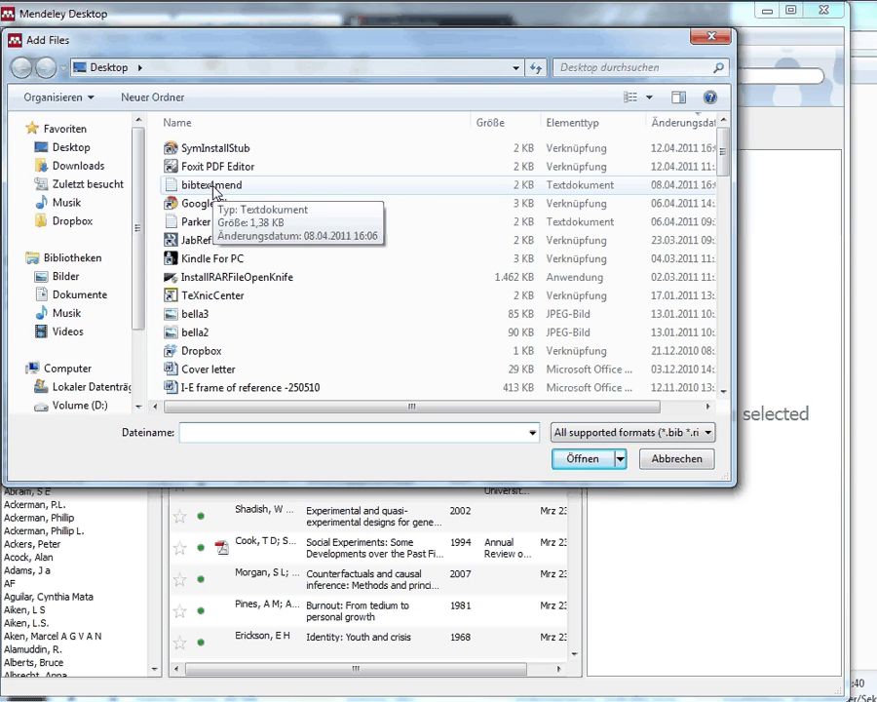
click(214, 187)
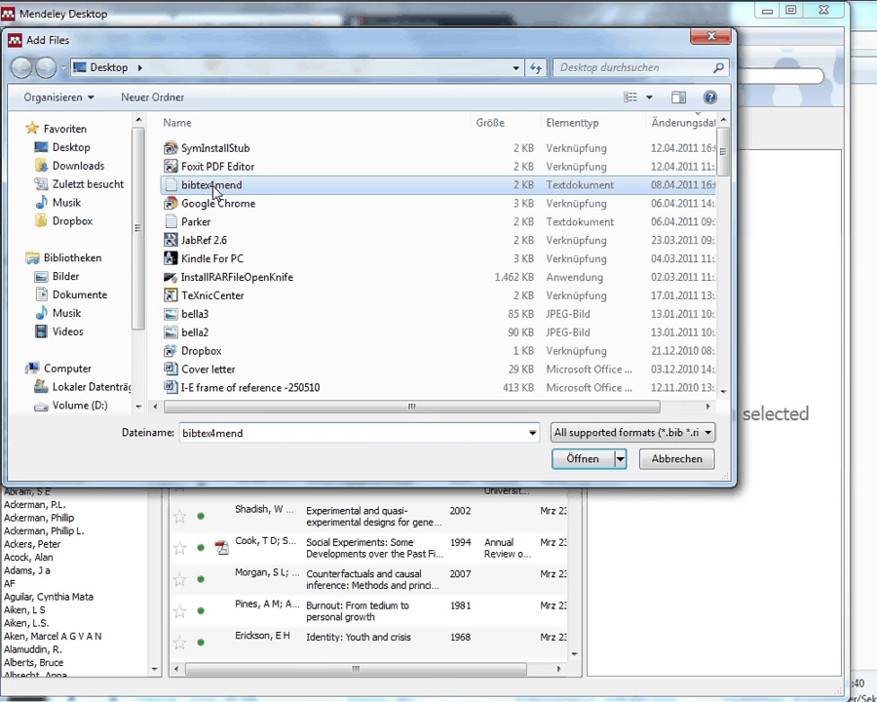
click(579, 455)
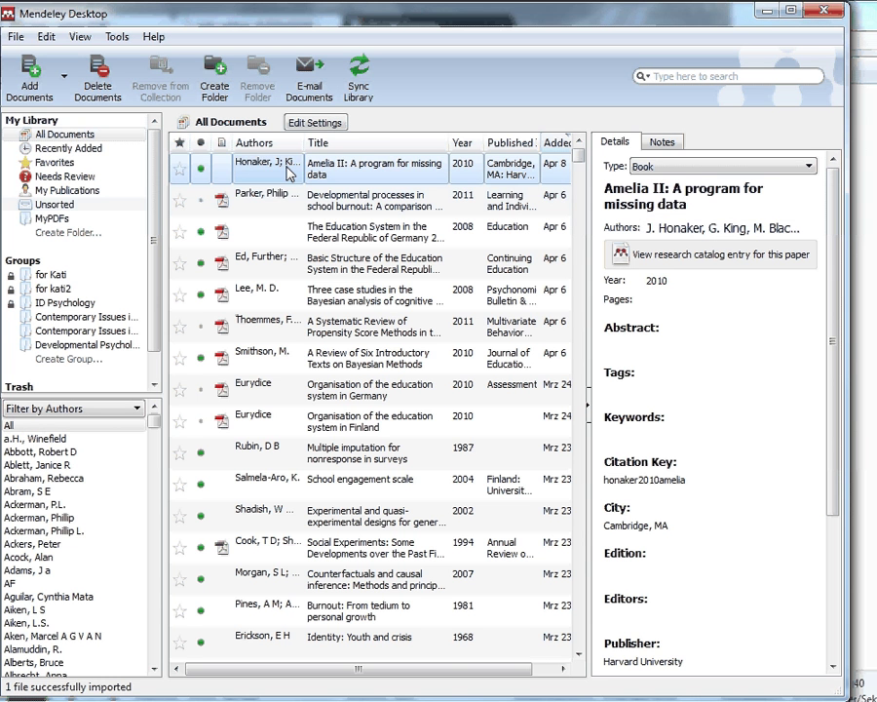
Switch to Google Scholar in Chrome, enlarge the browser window, and search for "Journal of Educational Psychology".
key(alt+Tab)
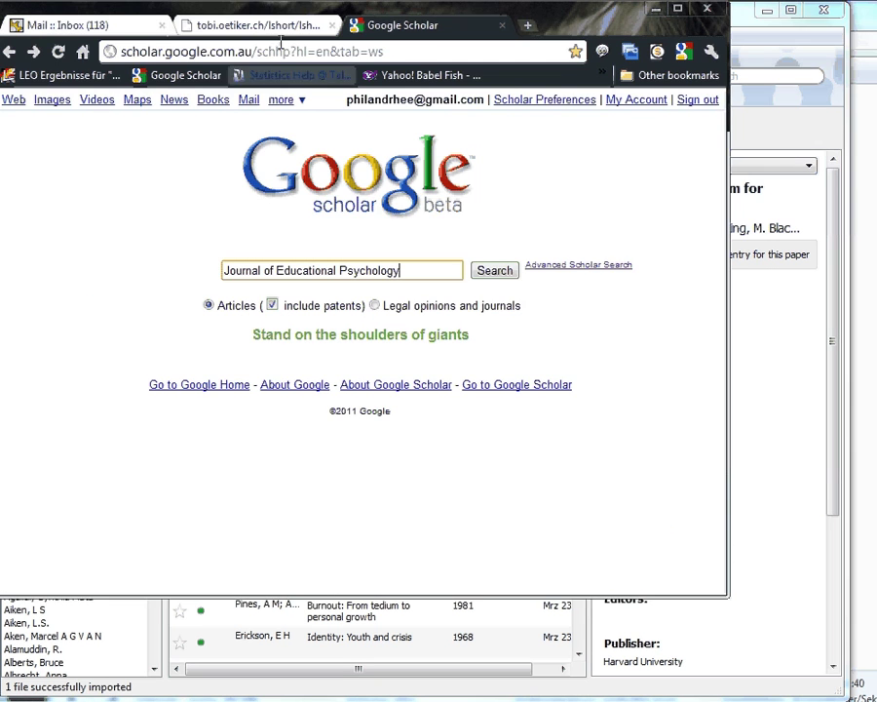
drag(303, 9, 343, 23)
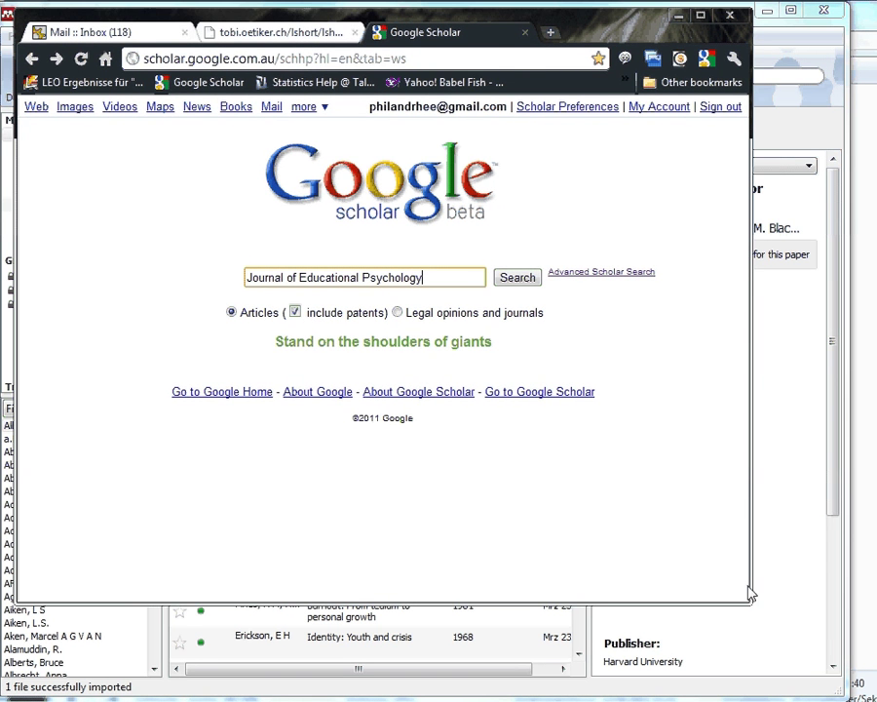
drag(749, 602, 833, 665)
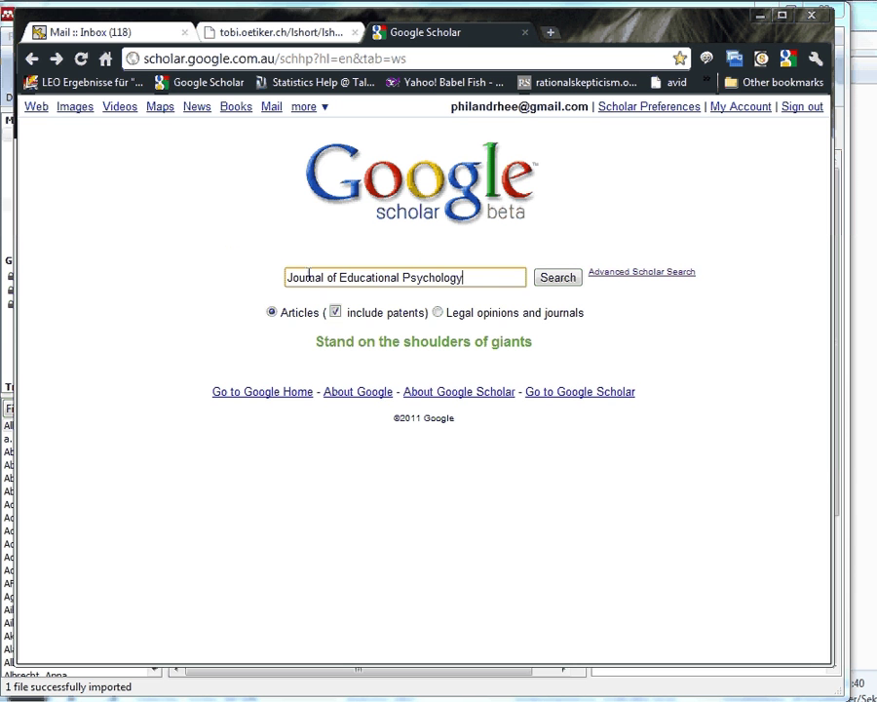
click(557, 278)
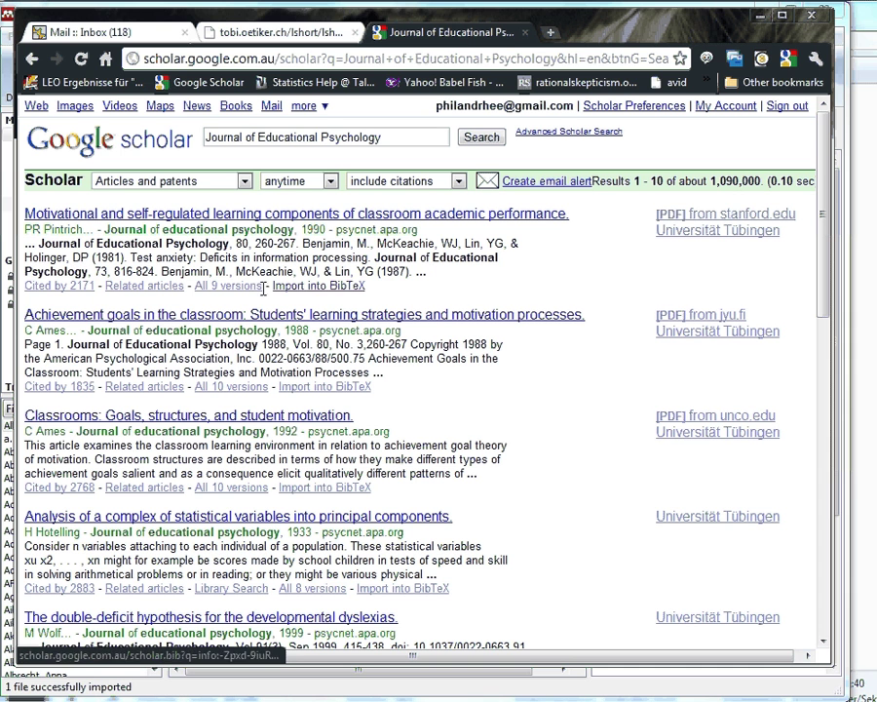
In the Scholar preferences, set the citation import links to BibTeX and save the preferences.
drag(272, 286, 382, 287)
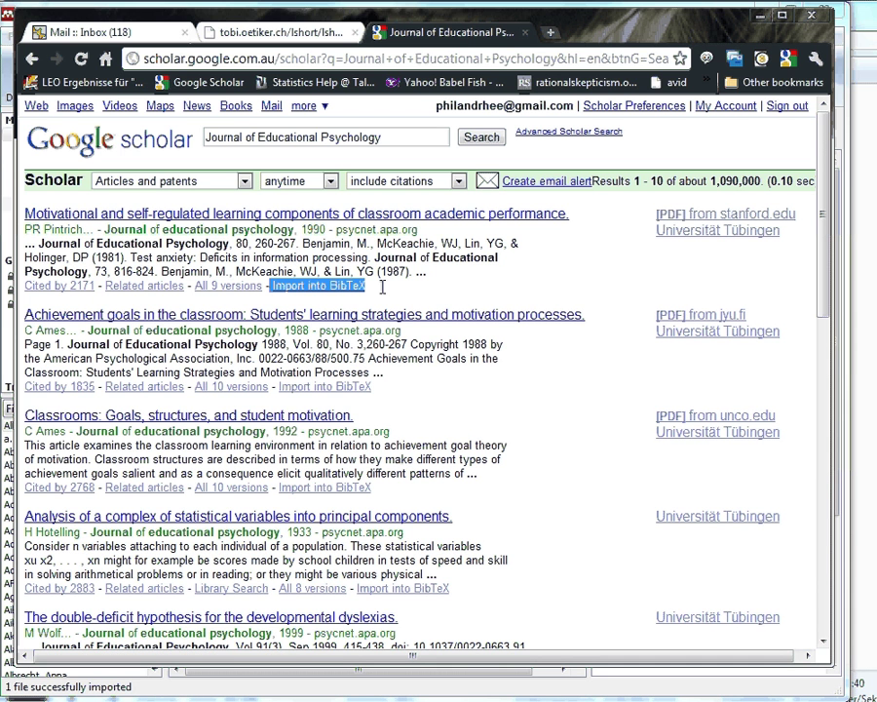
click(653, 108)
scroll(527, 240, down, 3)
scroll(527, 240, down, 3)
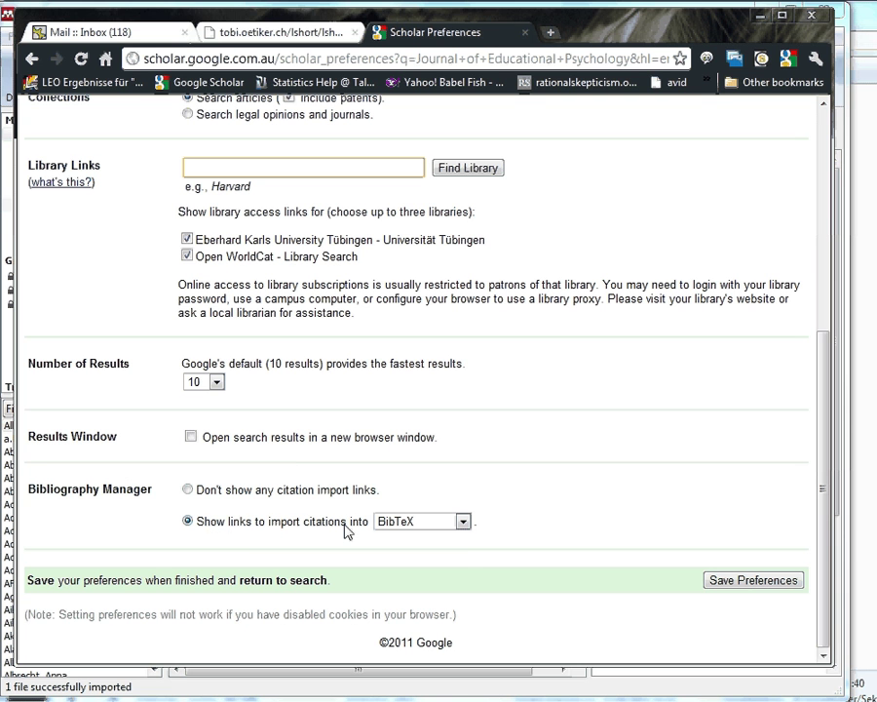
click(443, 528)
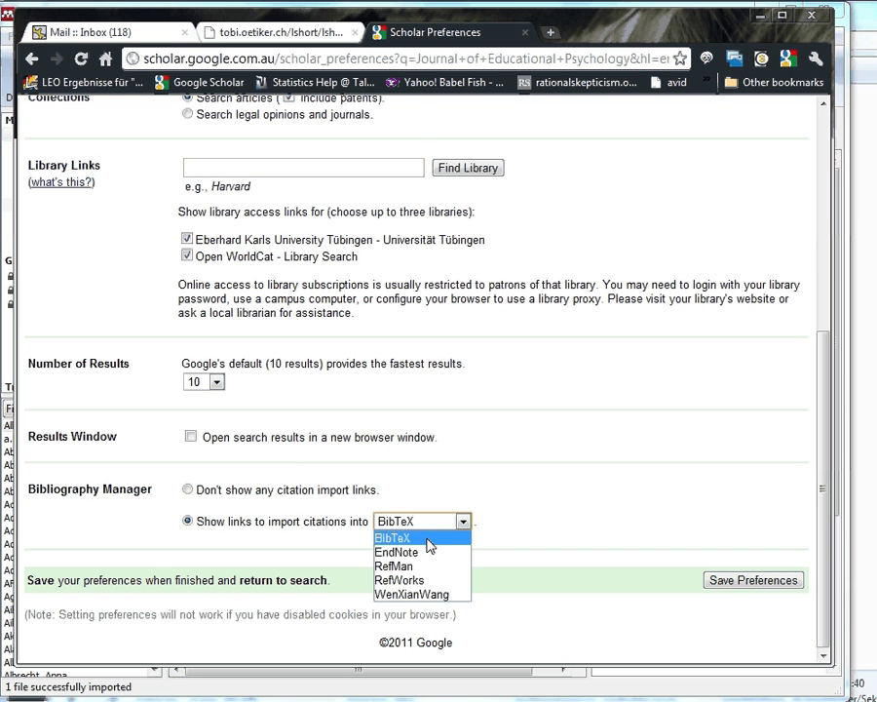
click(429, 539)
click(743, 583)
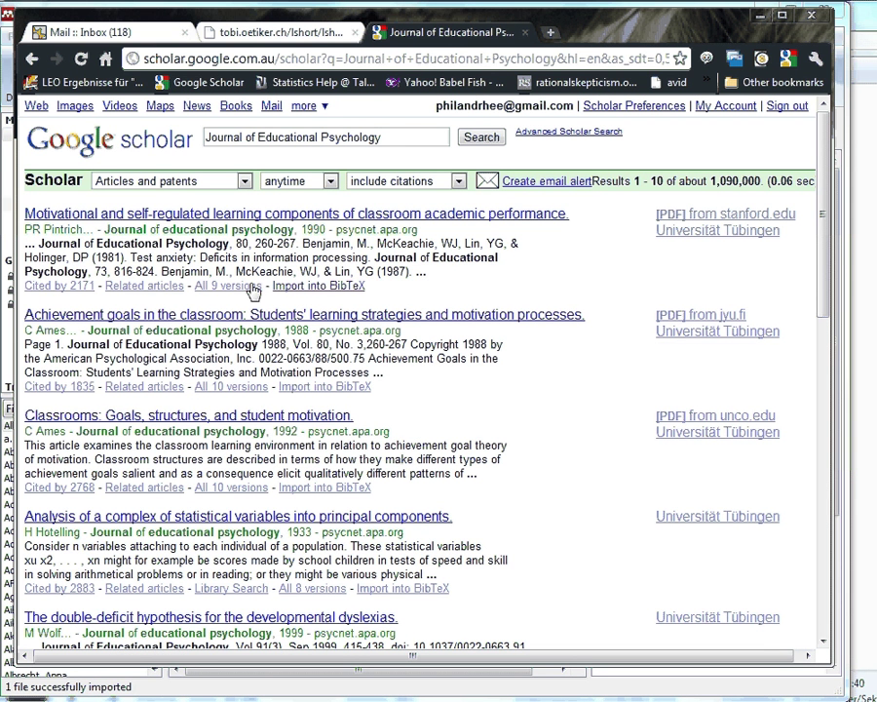
Open the BibTeX entry of the 1990 "Motivational and self-regulated learning components" result and copy all its text into a new Notepad (Editor) document.
drag(270, 284, 365, 284)
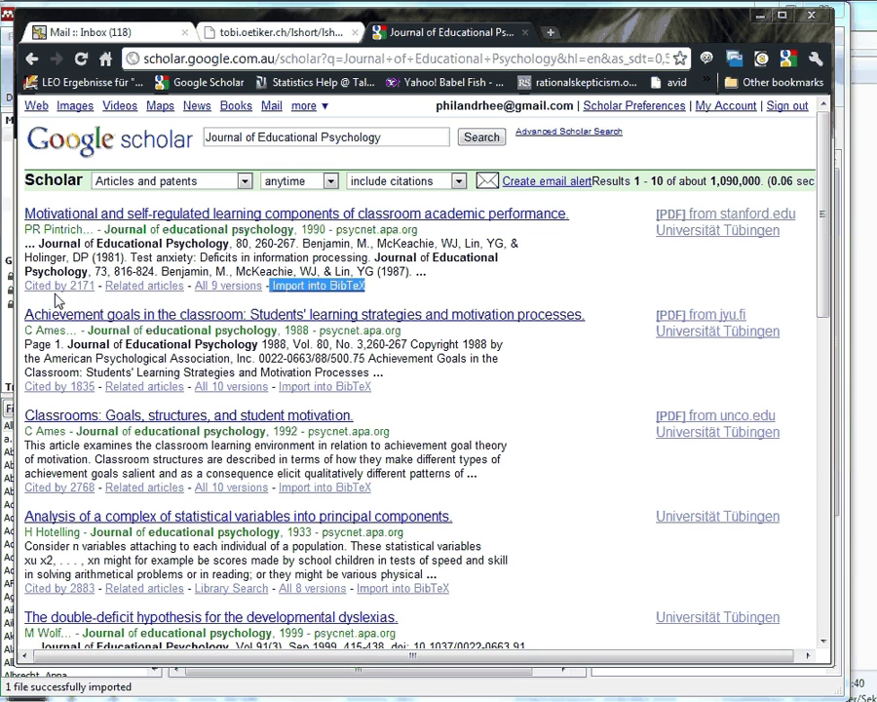
click(302, 287)
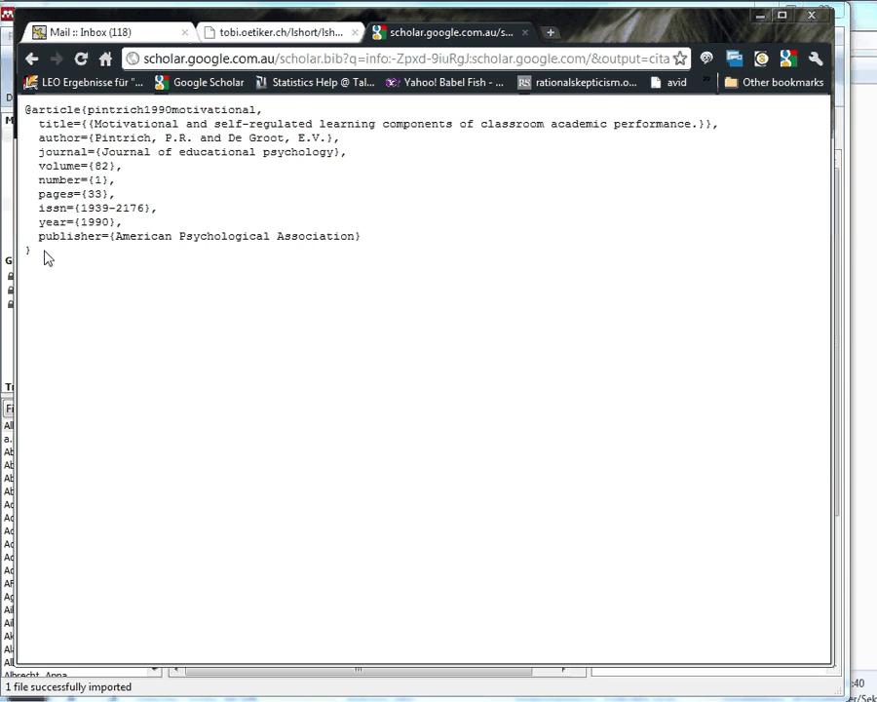
drag(46, 256, 19, 110)
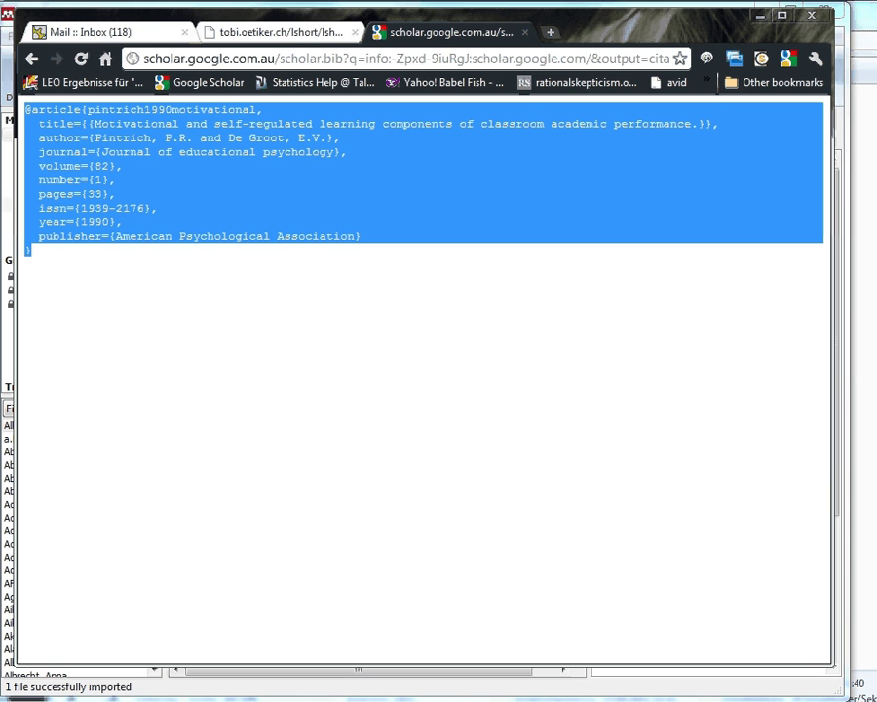
key(super)
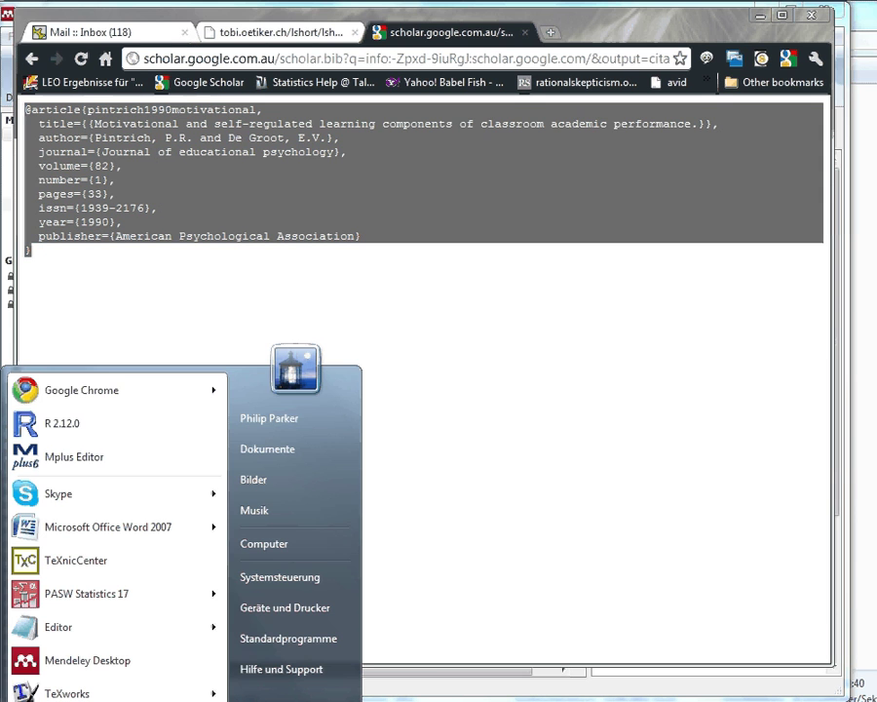
click(24, 626)
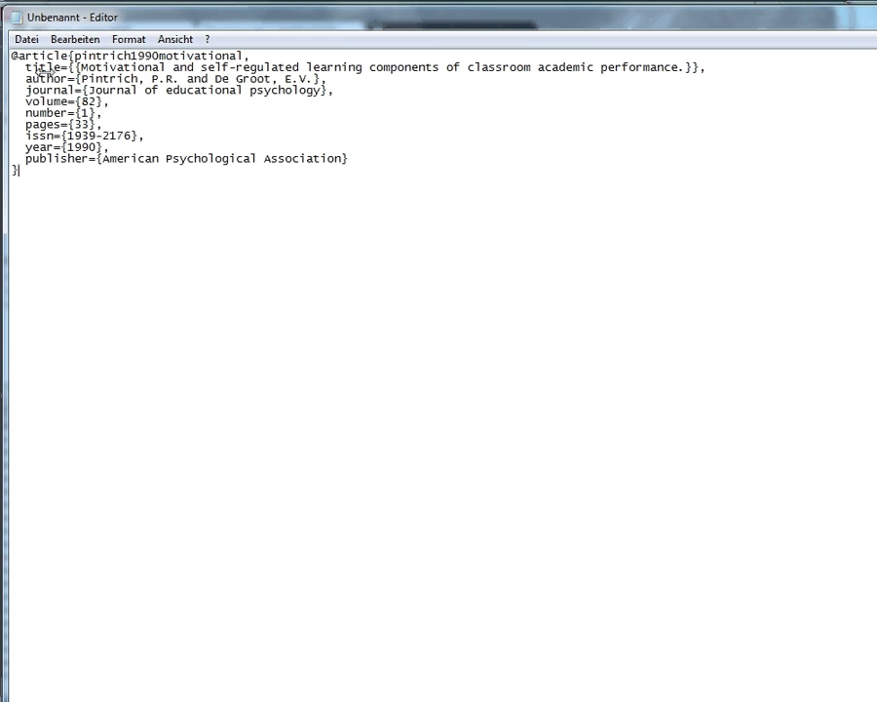
Save the BibTeX text document on the Desktop under the name Example.
click(39, 39)
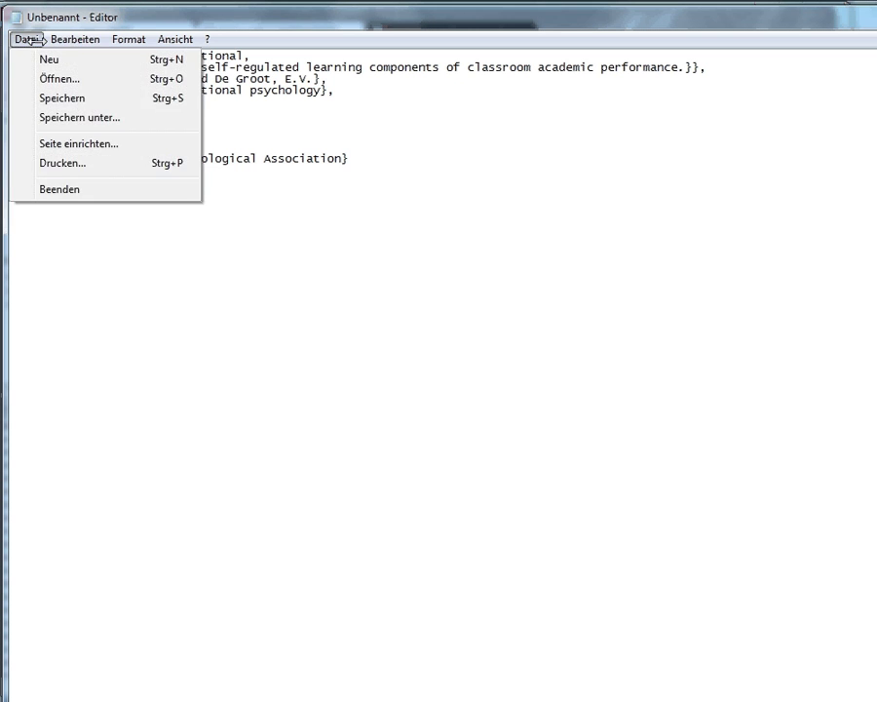
mouse_move(71, 43)
mouse_move(25, 37)
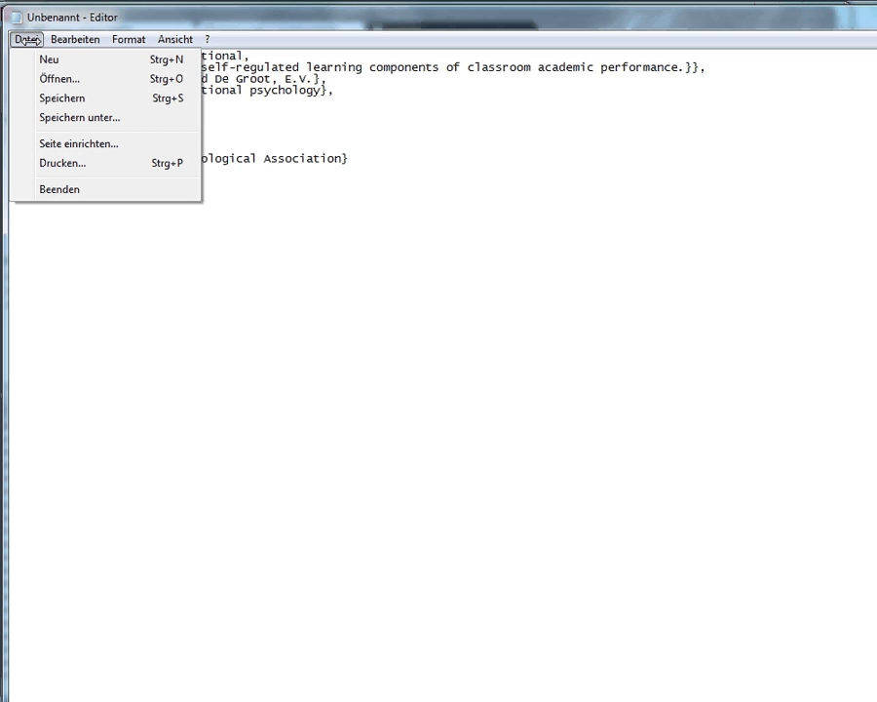
click(48, 99)
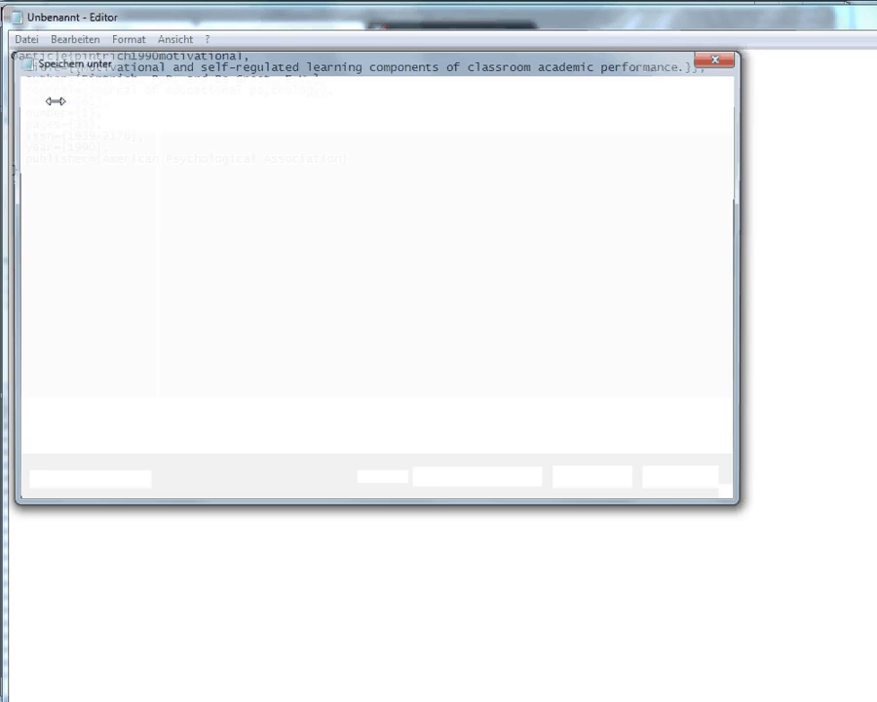
click(76, 166)
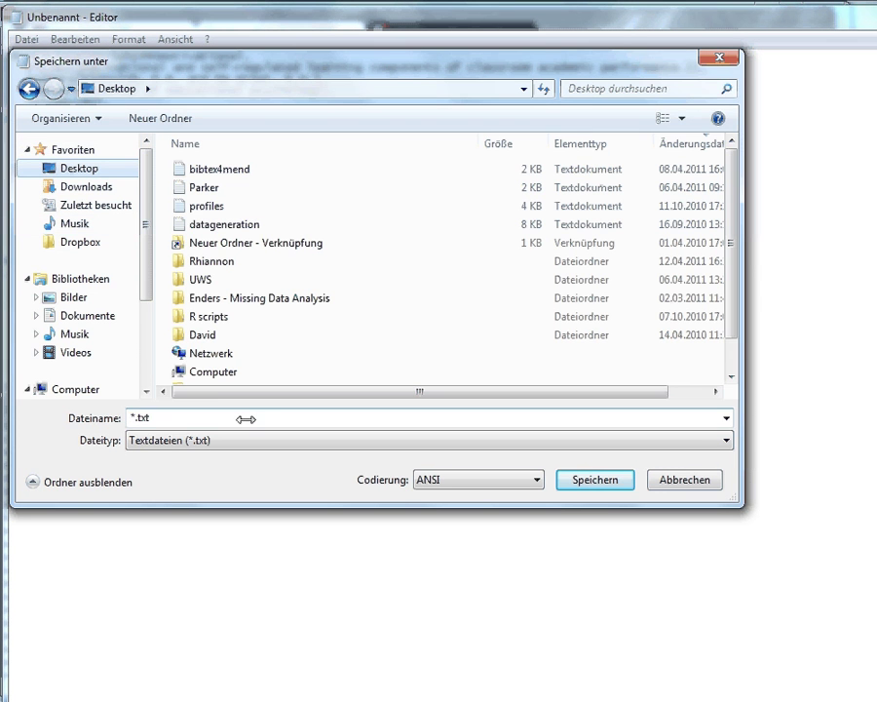
key(Left)
key(Left)
key(Left)
key(Left)
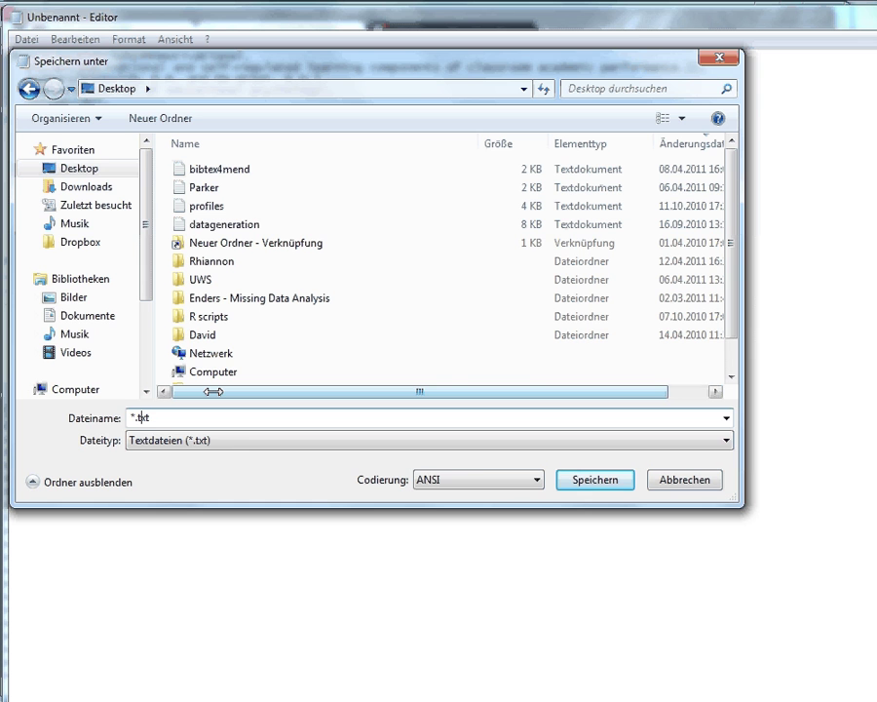
key(shift+Left)
text(Example)
key(Return)
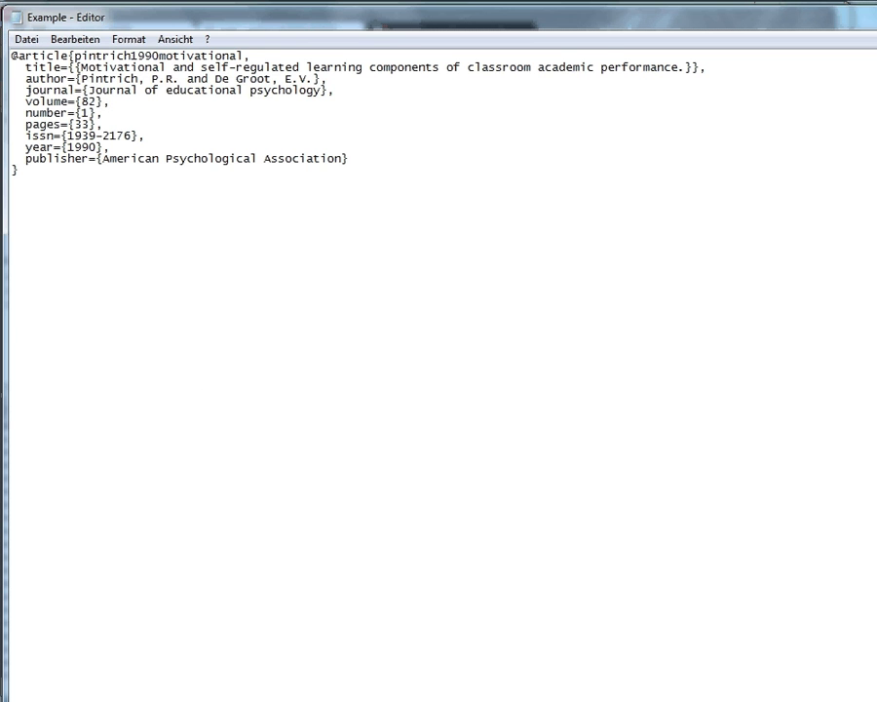
Switch back to Mendeley Desktop and import the Example text file from the Desktop into the library.
click(336, 694)
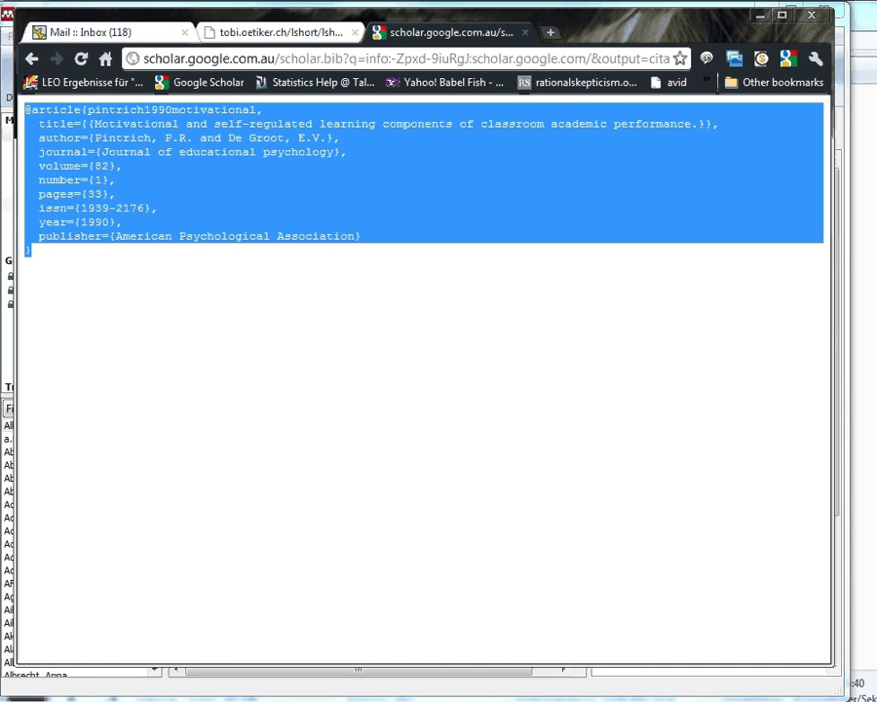
key(alt+Tab)
click(17, 39)
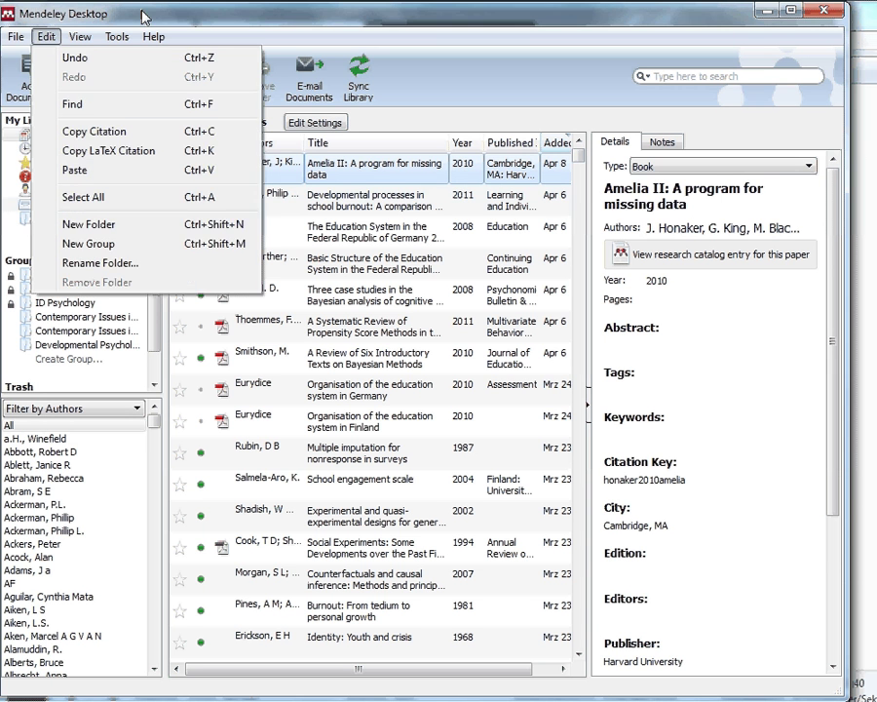
click(64, 97)
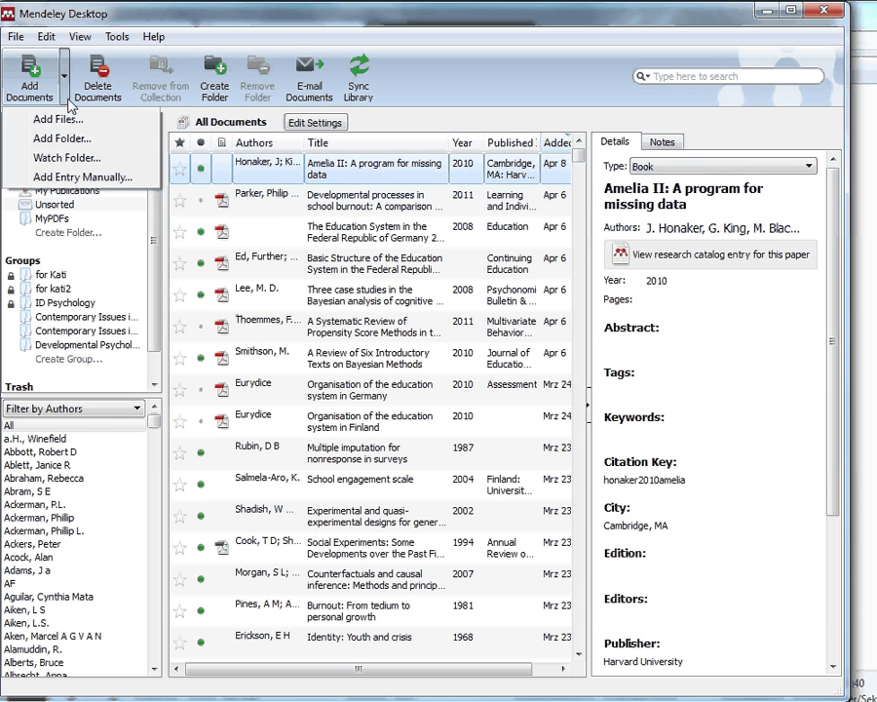
click(70, 129)
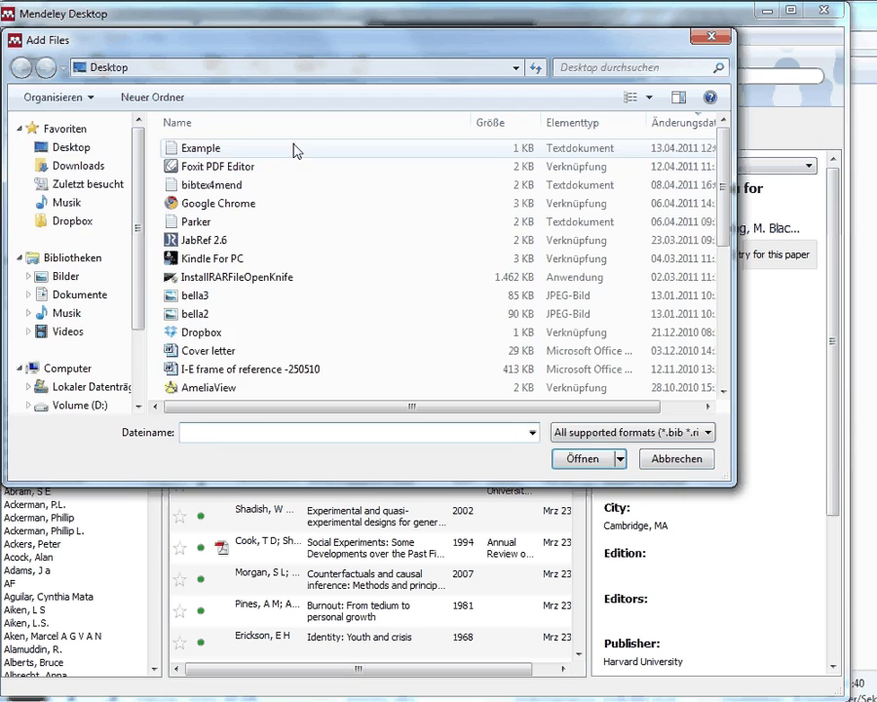
click(224, 154)
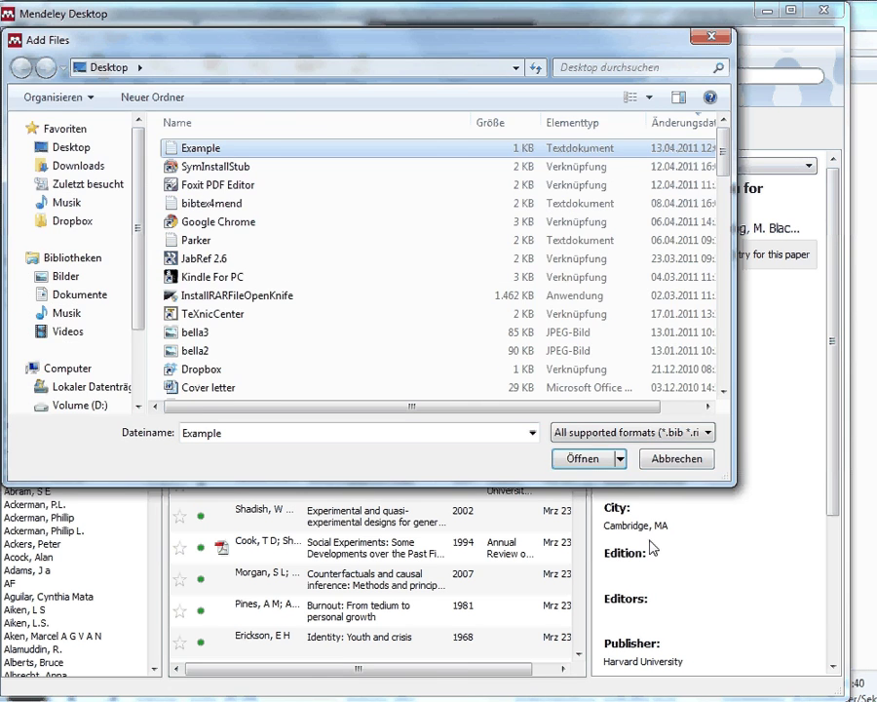
click(583, 460)
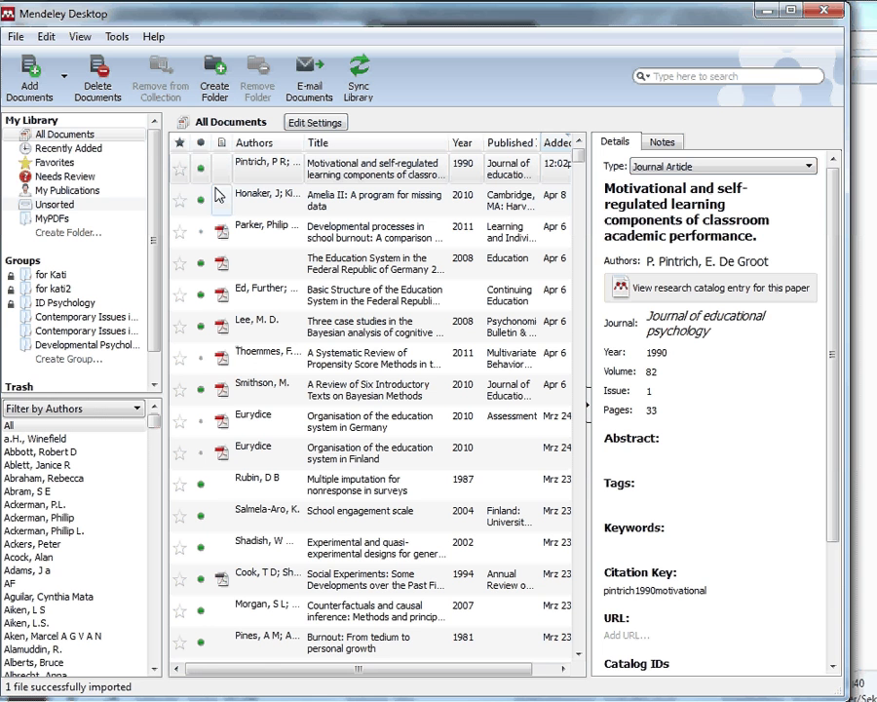
drag(235, 15, 244, 22)
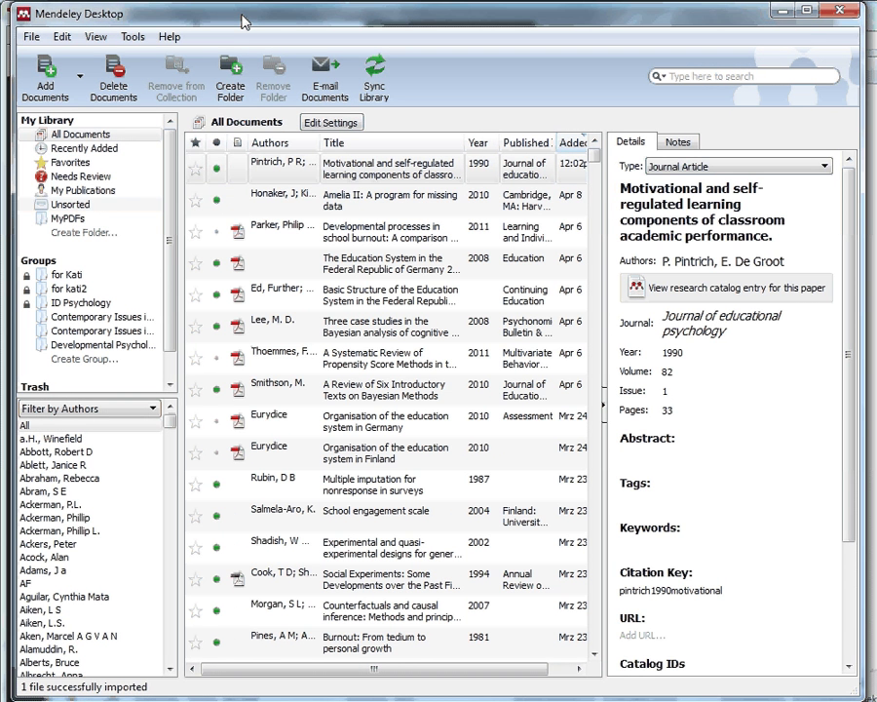